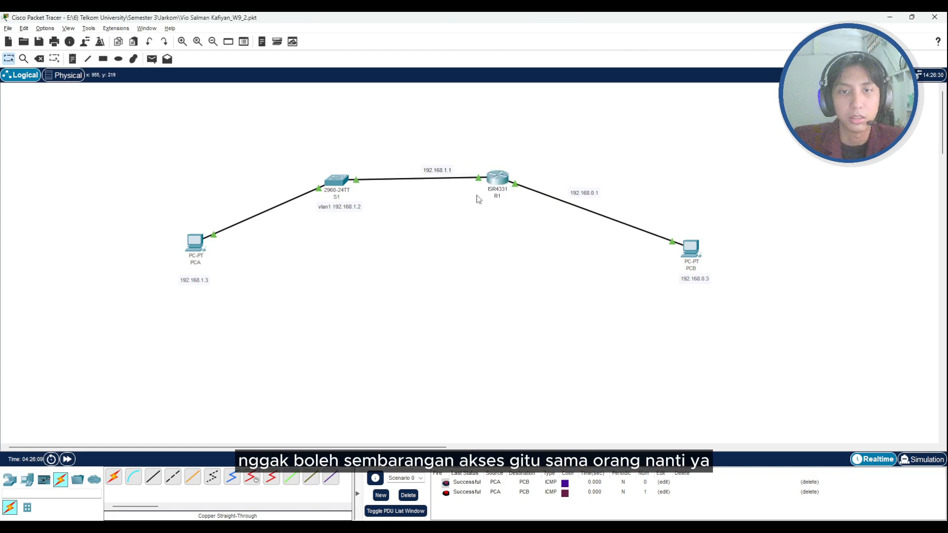
- Compare the scenario and objectives slide with the PCA, S1, R1 and PCB topology in Packet Tracer
drag(496, 178, 496, 179)
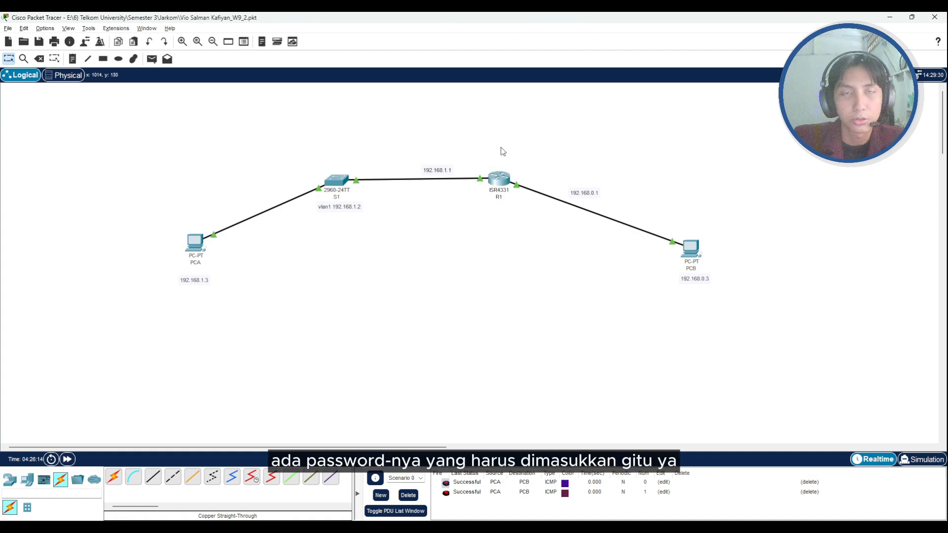
key(alt+Tab)
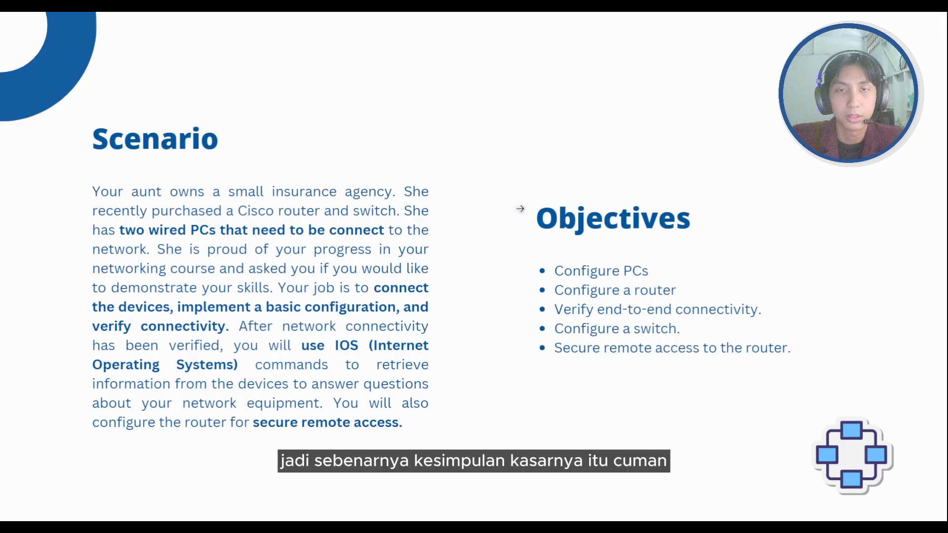
key(alt+Tab)
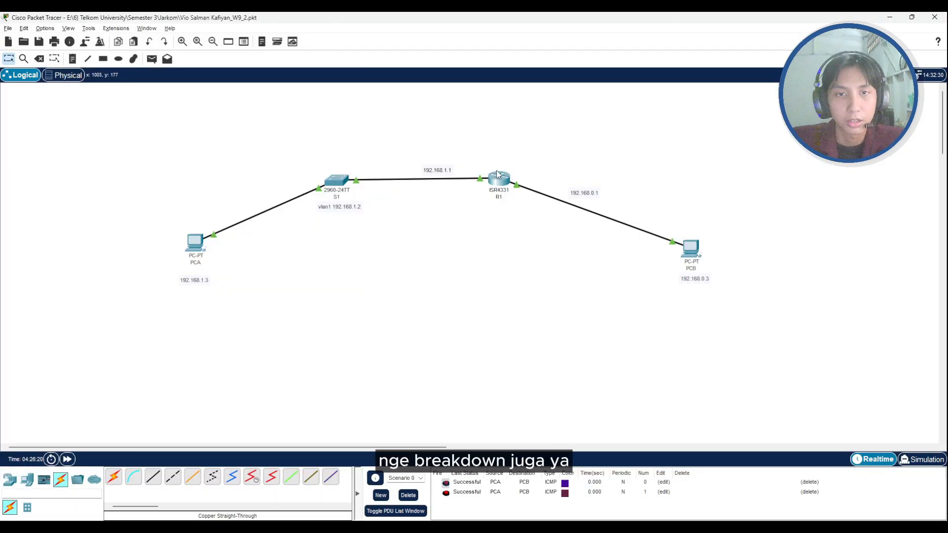
drag(497, 171, 498, 179)
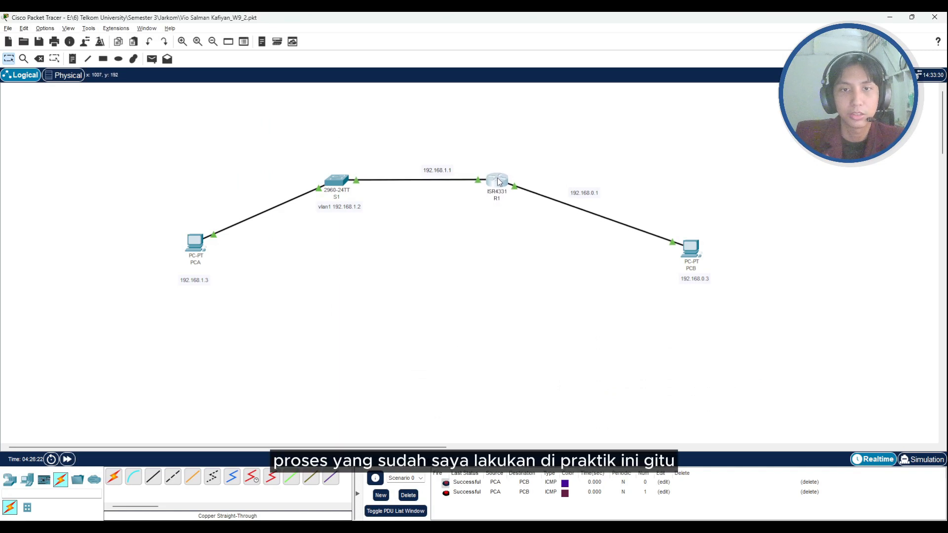
mouse_move(498, 178)
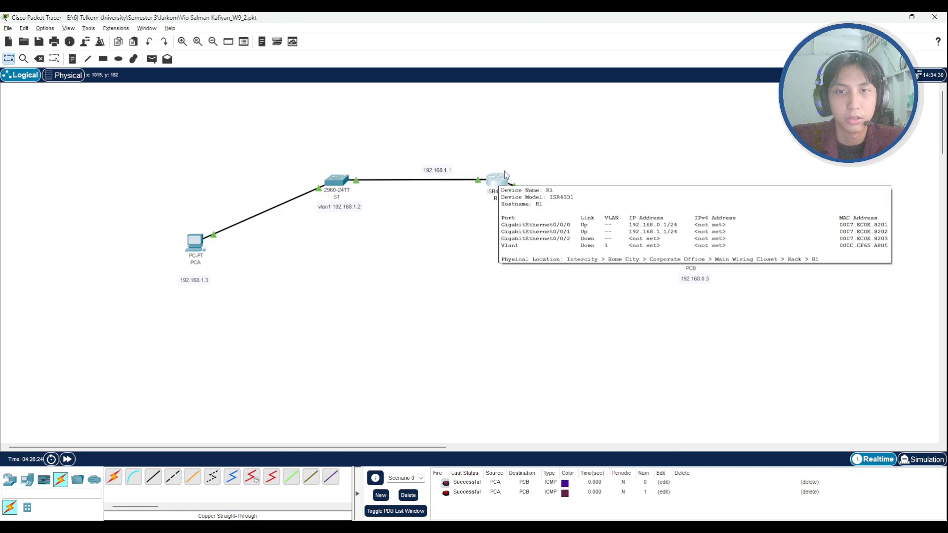
drag(497, 181, 497, 176)
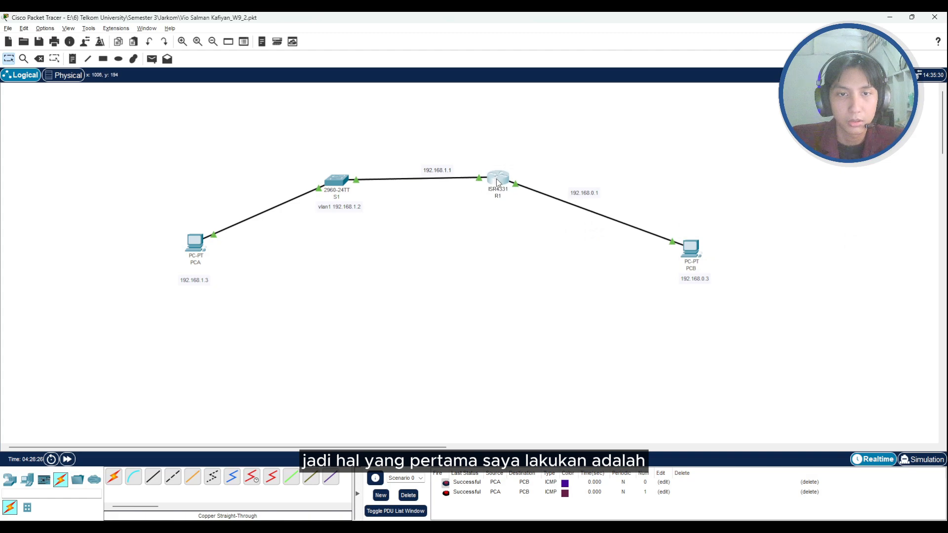
key(alt+Tab)
key(alt+Tab)
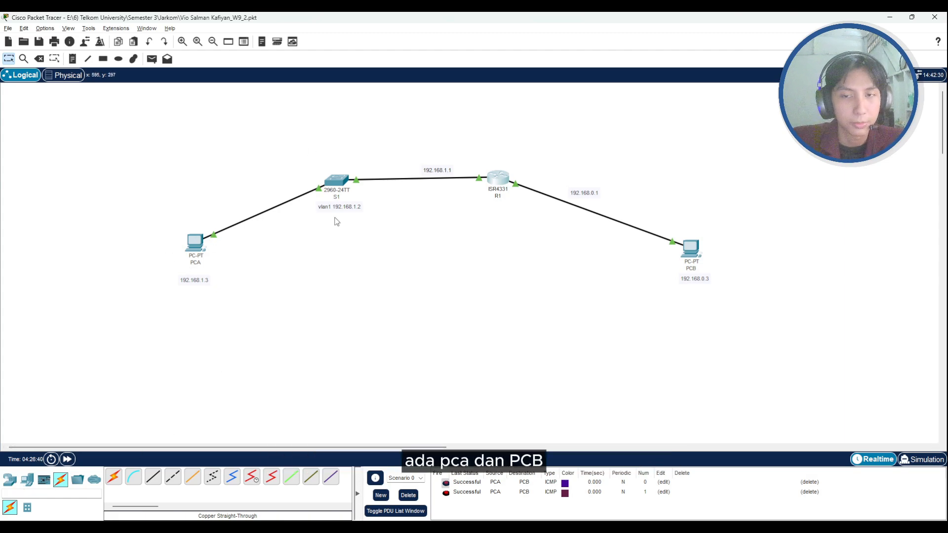
key(alt+Tab)
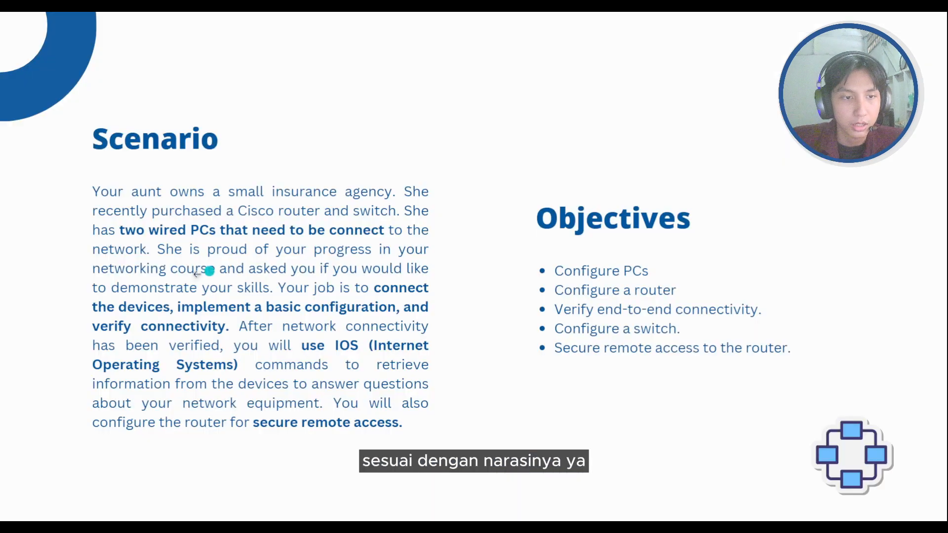
key(alt+Tab)
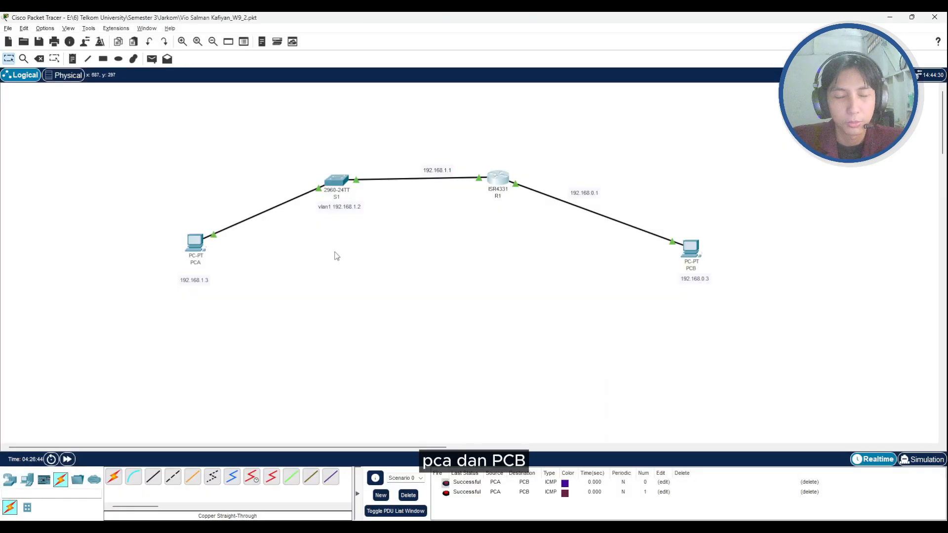
- Review the router, switch and connection types available in the device palette
click(15, 481)
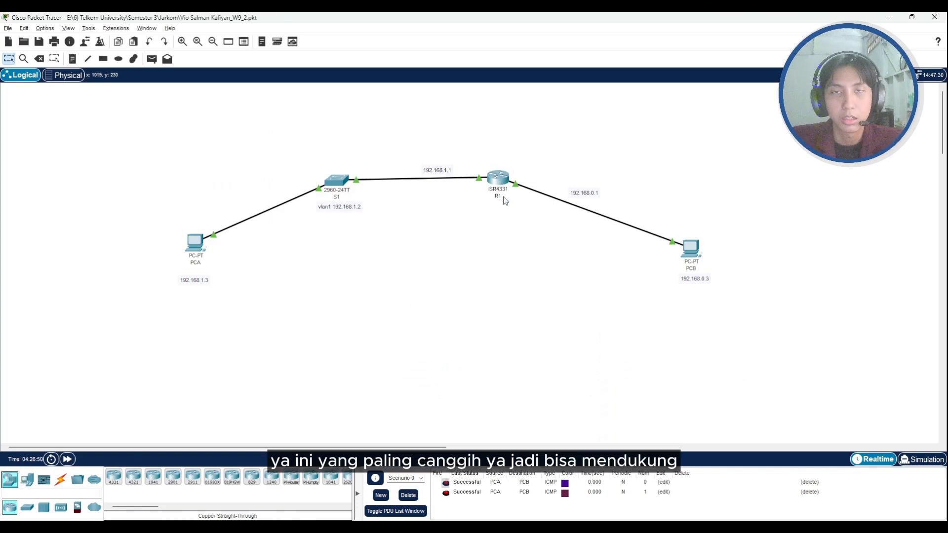
mouse_move(504, 197)
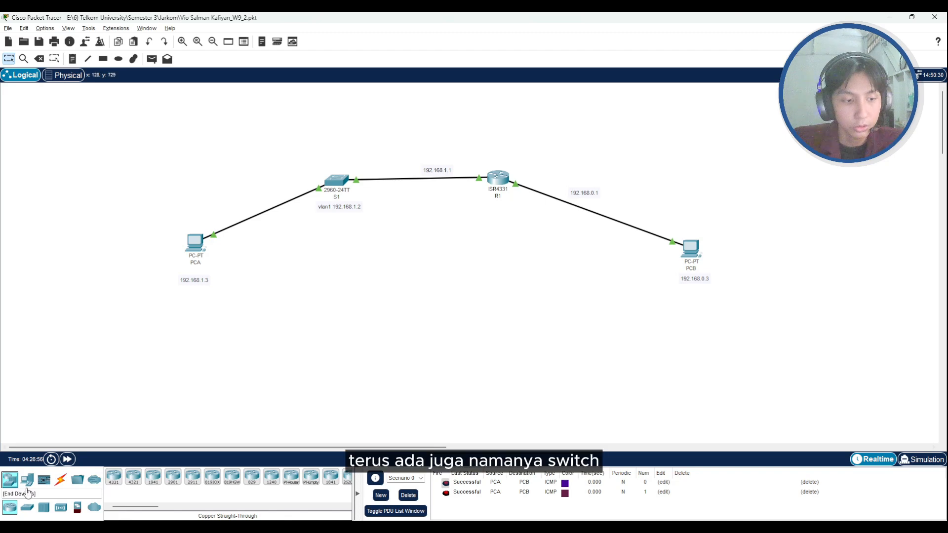
click(28, 515)
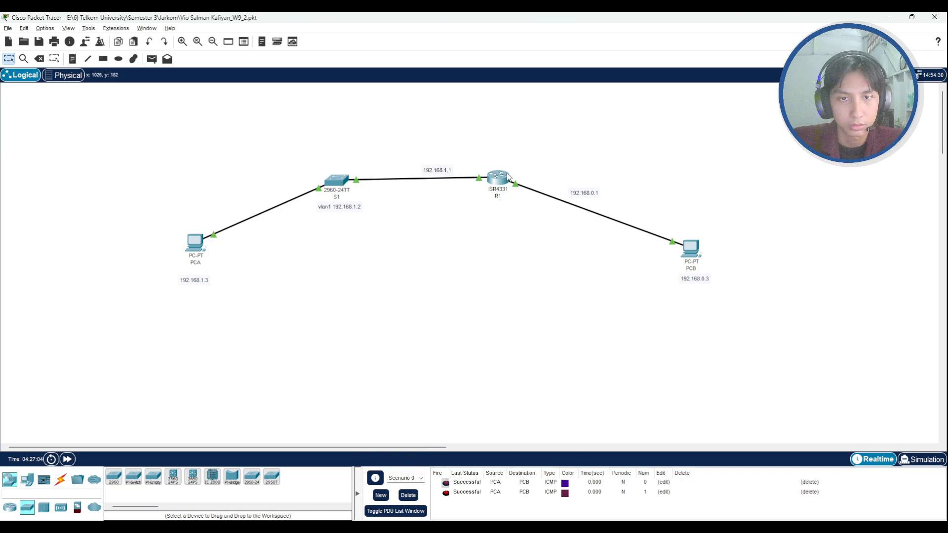
mouse_move(507, 179)
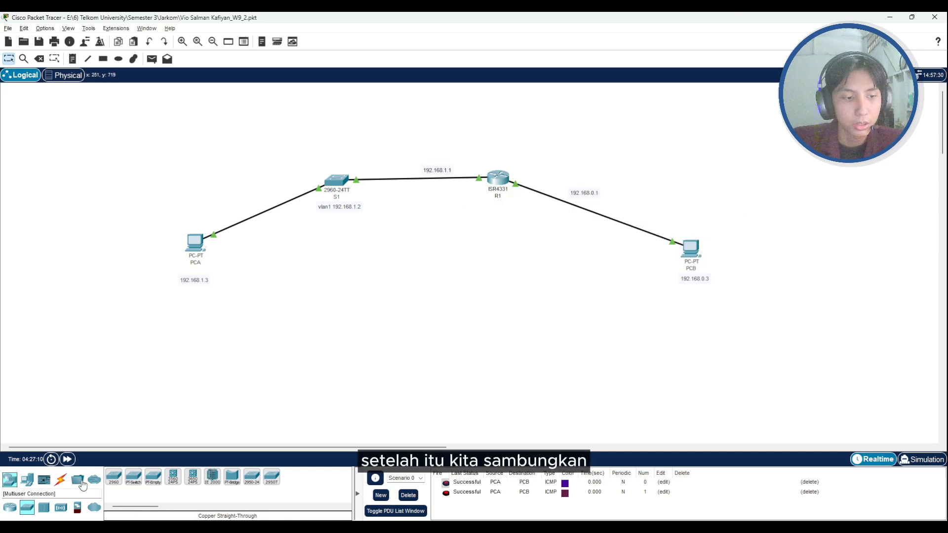
click(61, 479)
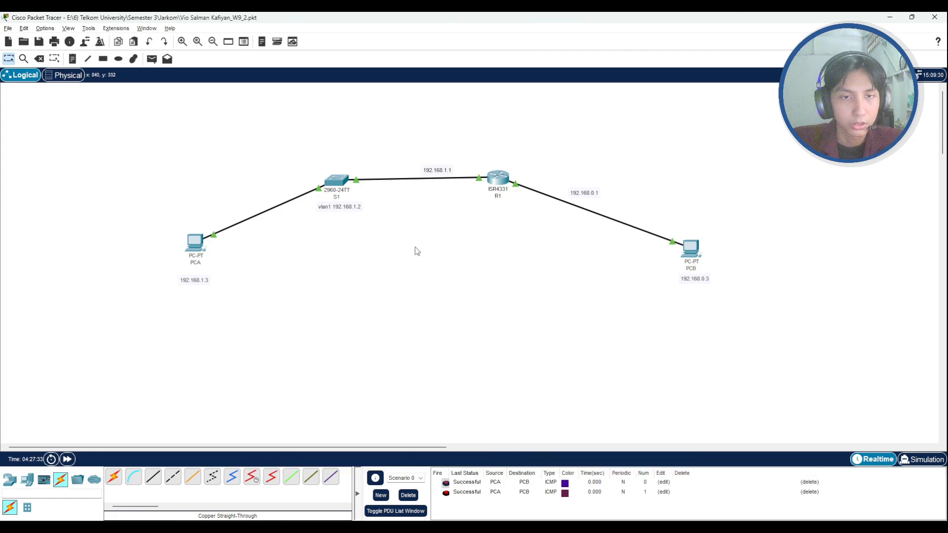
- Close PCA's Command Prompt and open its IP Configuration
click(196, 242)
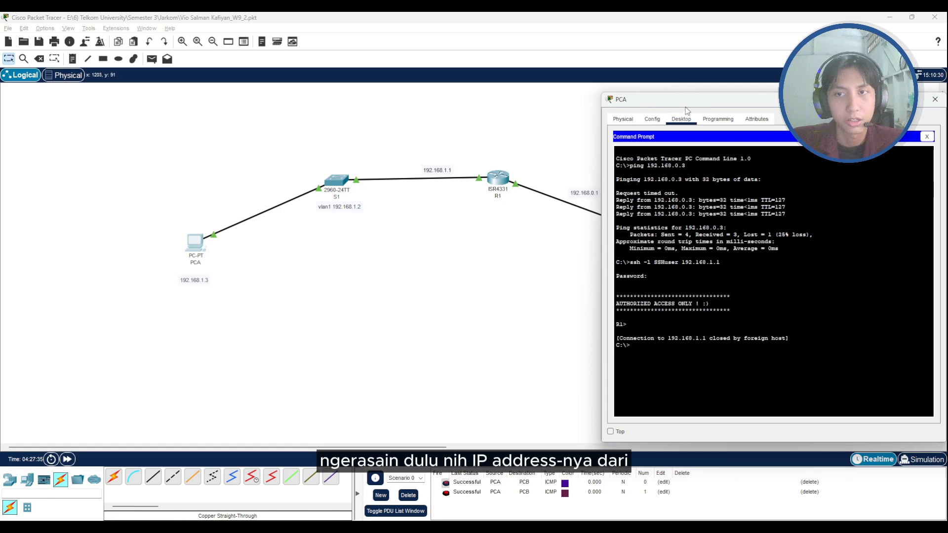
click(926, 136)
drag(837, 100, 617, 102)
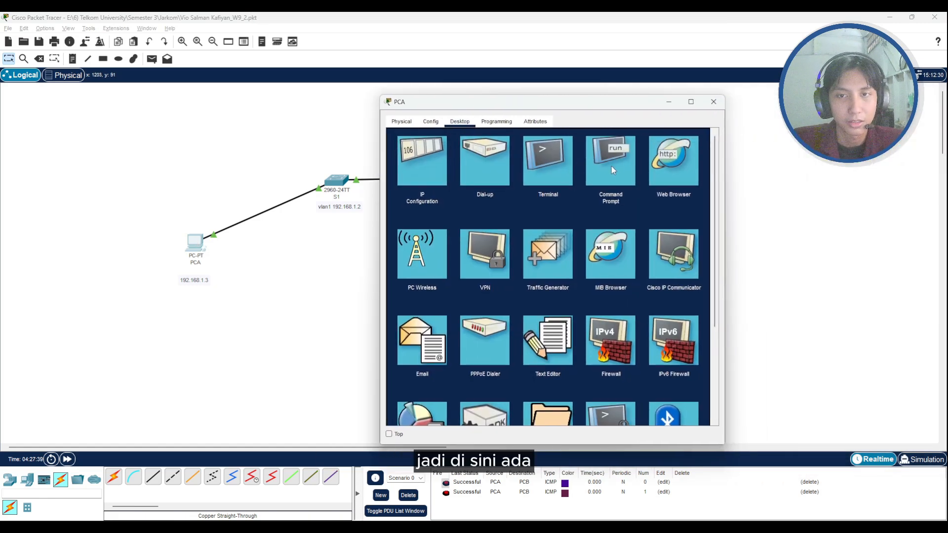
click(428, 153)
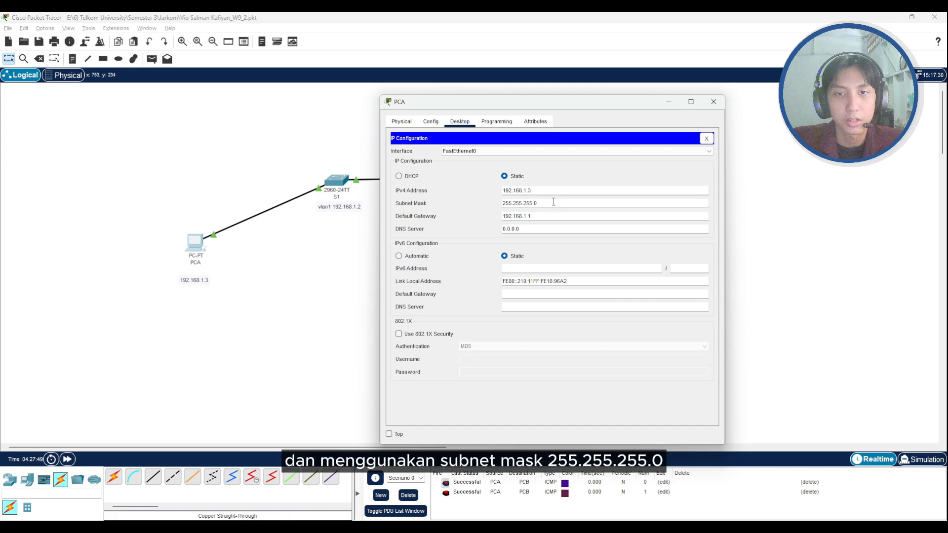
- Examine the octets of PCA's IPv4 address and subnet mask, and minimize its window
drag(532, 198, 504, 198)
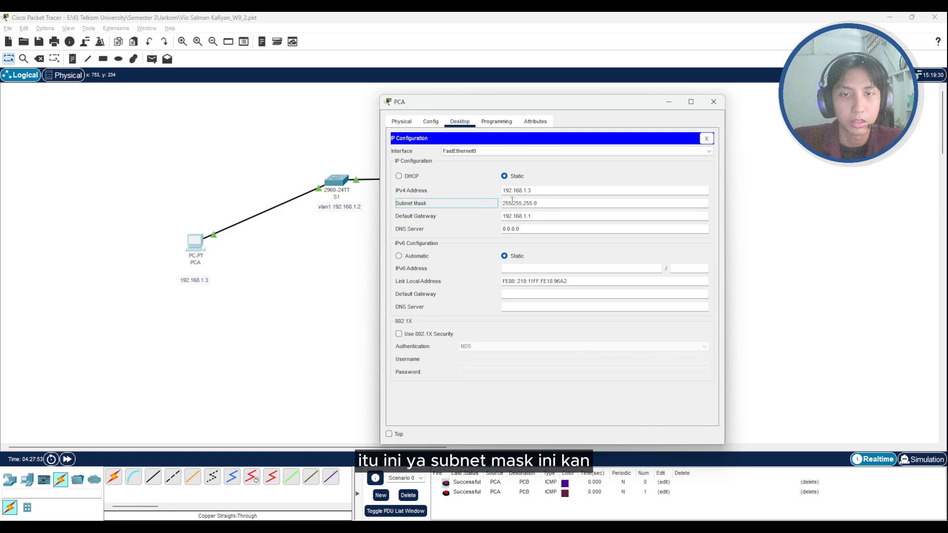
click(553, 190)
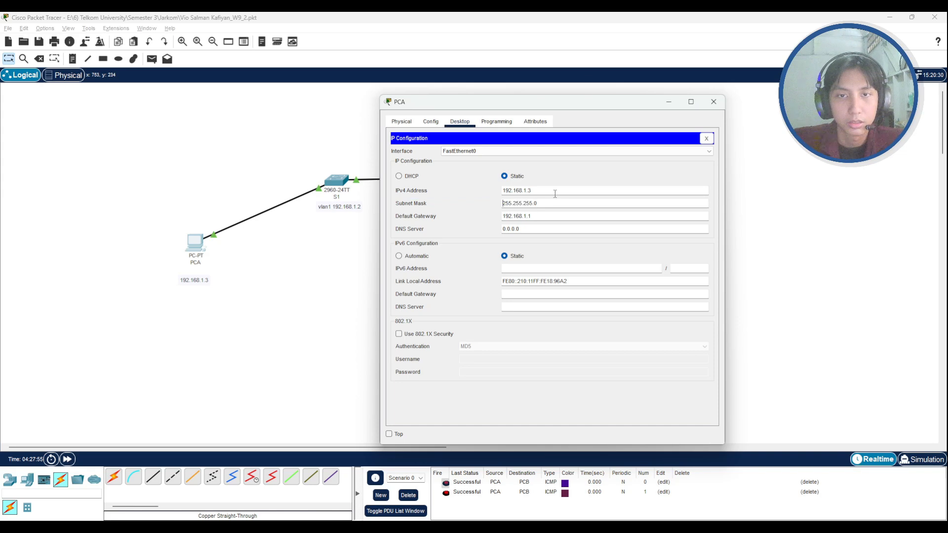
drag(544, 190, 461, 187)
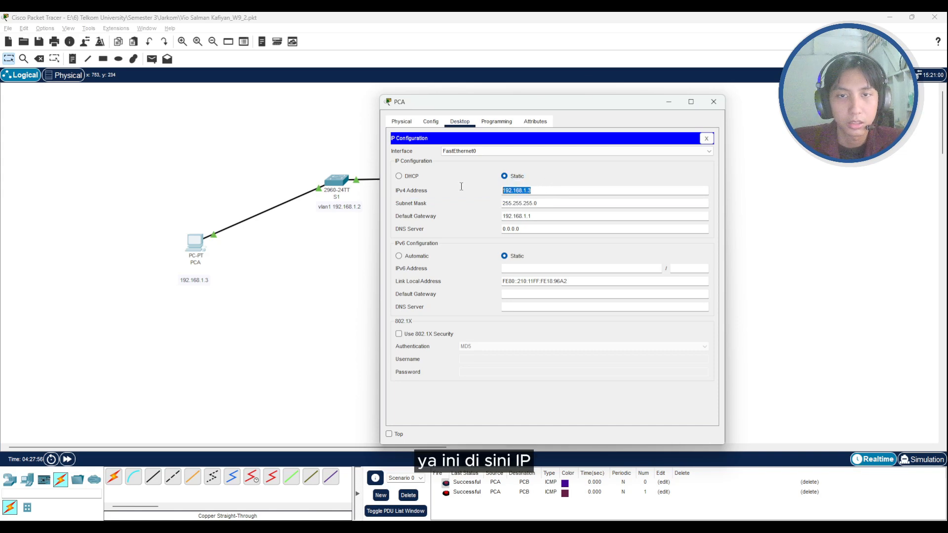
click(593, 172)
mouse_move(524, 192)
mouse_down()
mouse_move(538, 202)
mouse_move(502, 202)
mouse_move(535, 202)
mouse_up()
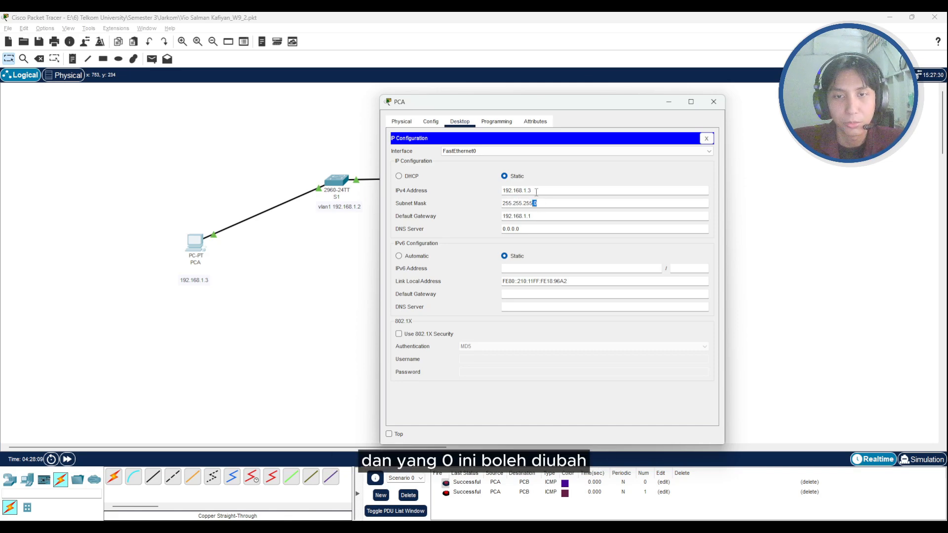
double_click(536, 192)
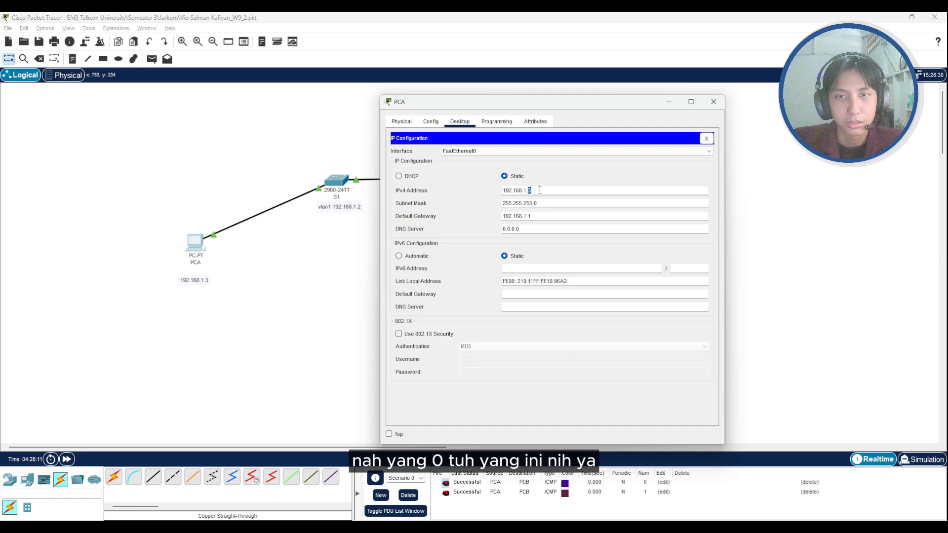
click(526, 190)
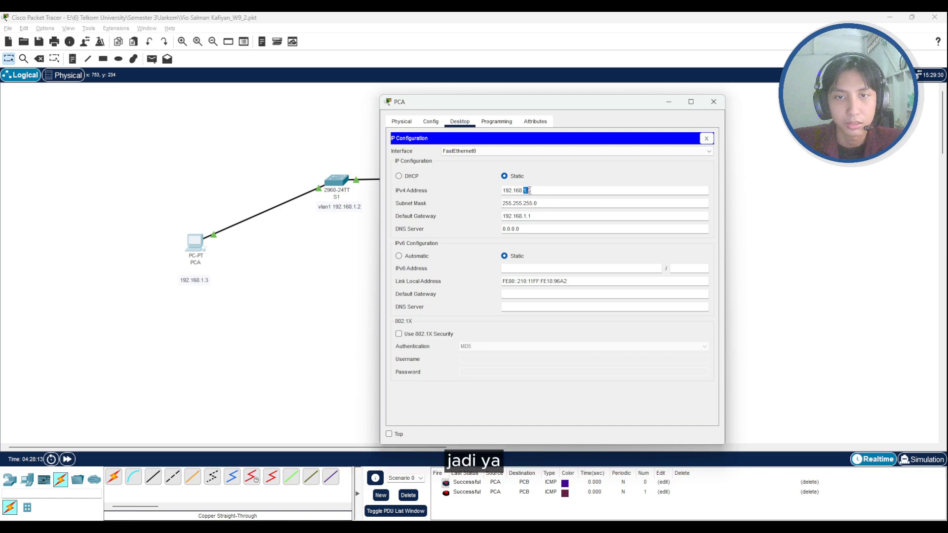
click(529, 190)
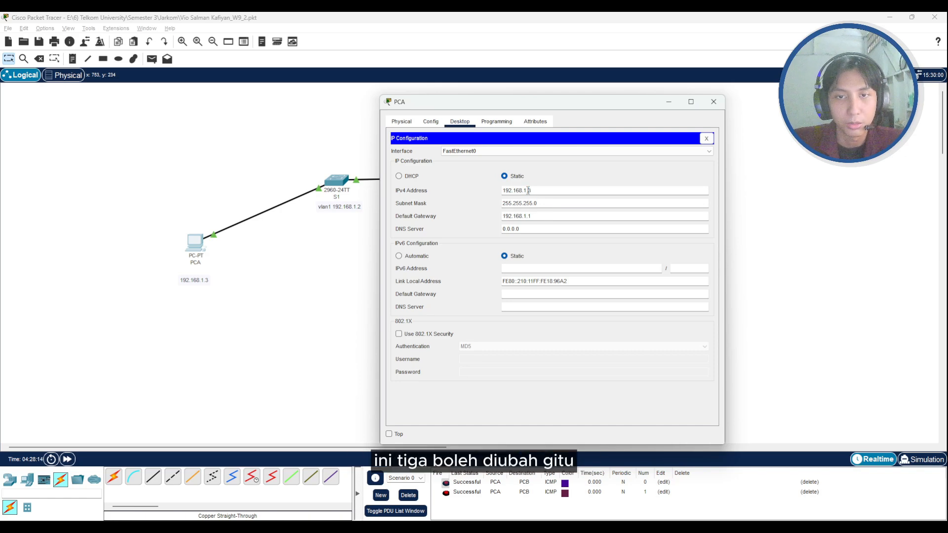
click(664, 104)
- Examine PCB's IPv4 address and default gateway in its IP Configuration, and minimize its window
click(692, 249)
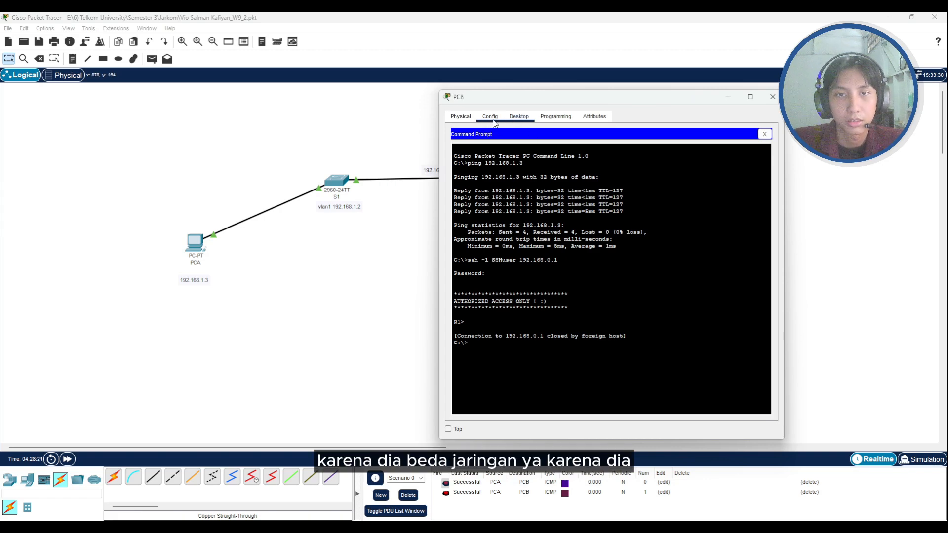
click(763, 134)
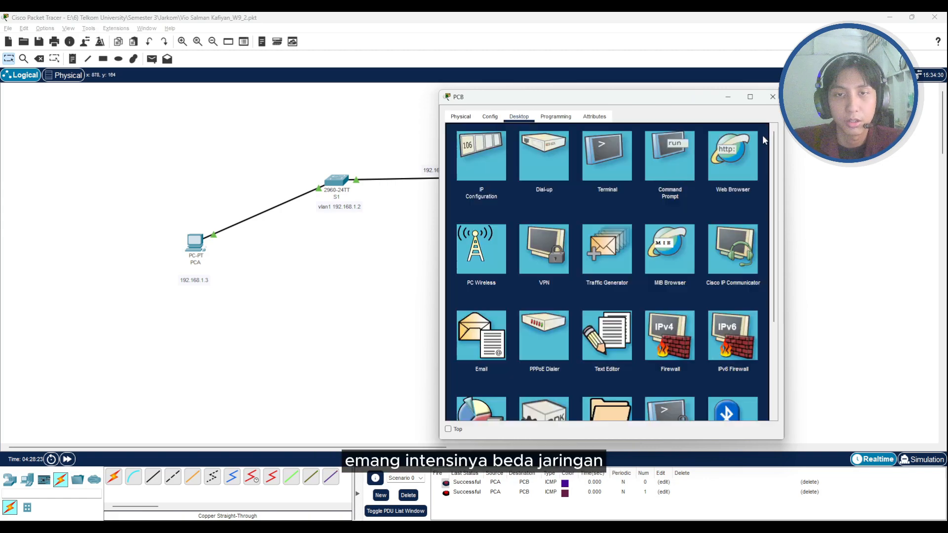
click(508, 163)
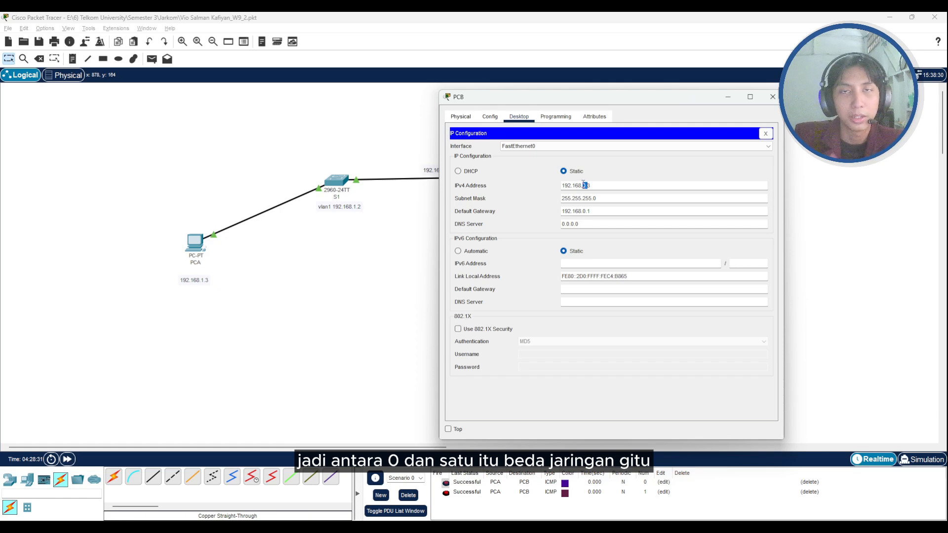
click(584, 186)
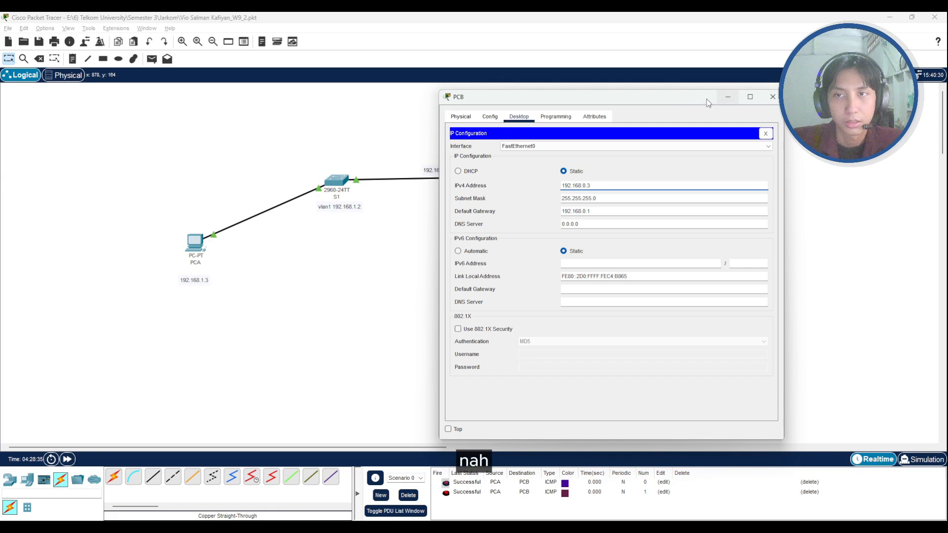
drag(691, 100, 672, 95)
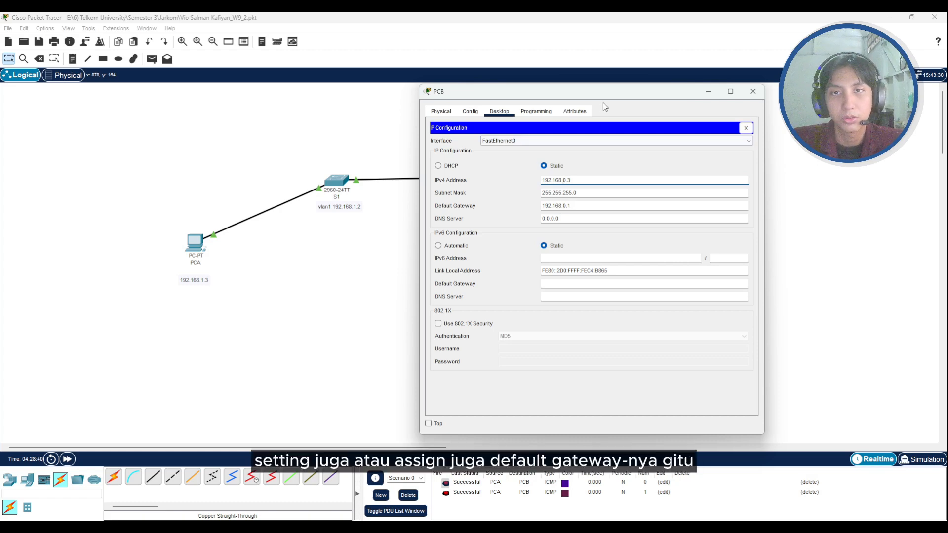
drag(610, 94, 577, 93)
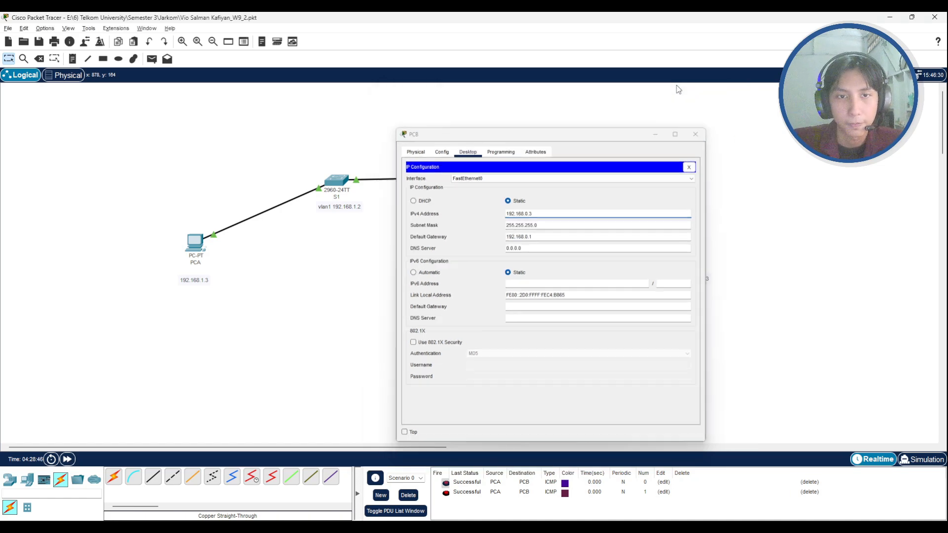
click(677, 89)
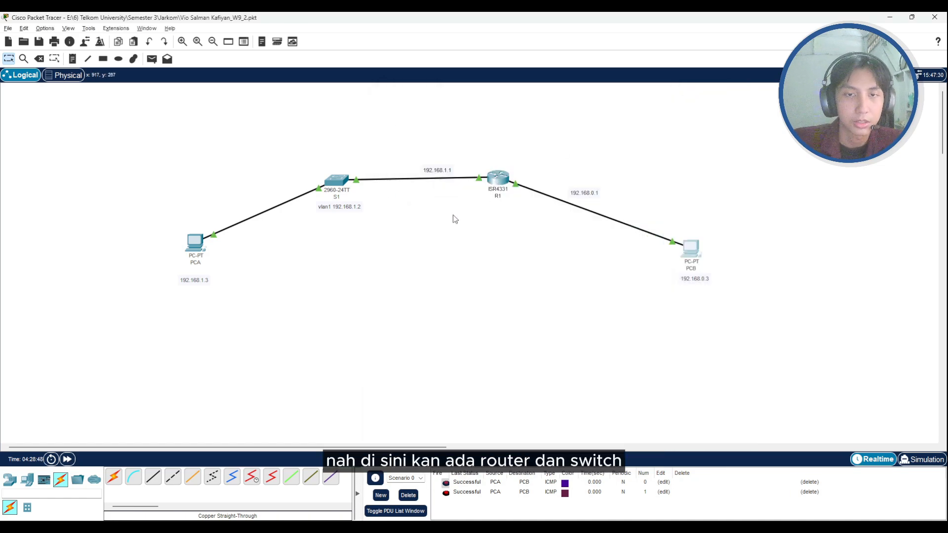
- Inspect router R1's interface address summary in the topology, closing its configuration window
click(500, 179)
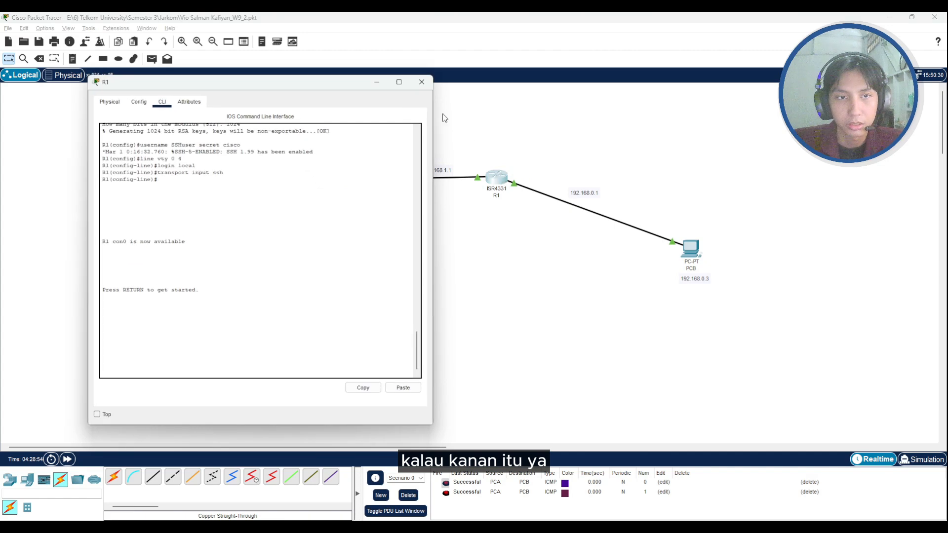
click(423, 89)
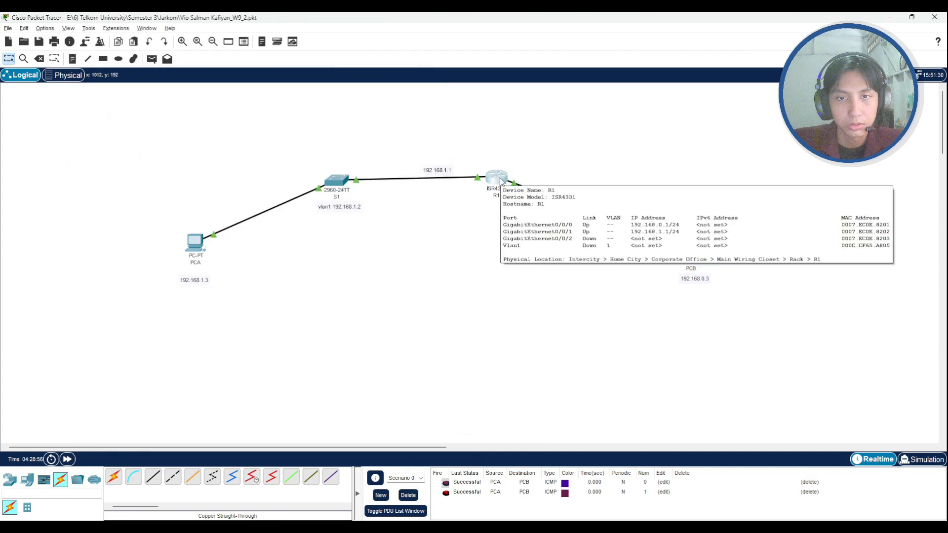
mouse_move(526, 191)
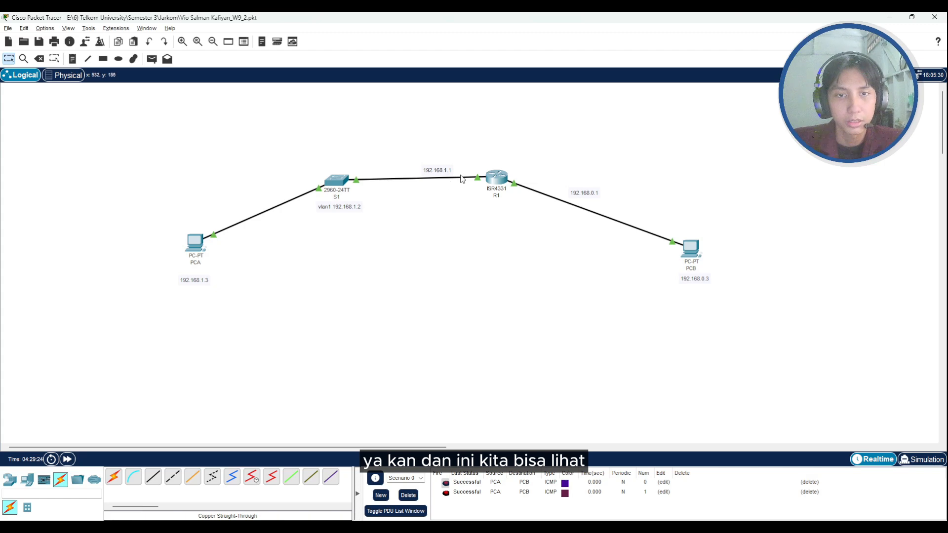
mouse_move(463, 180)
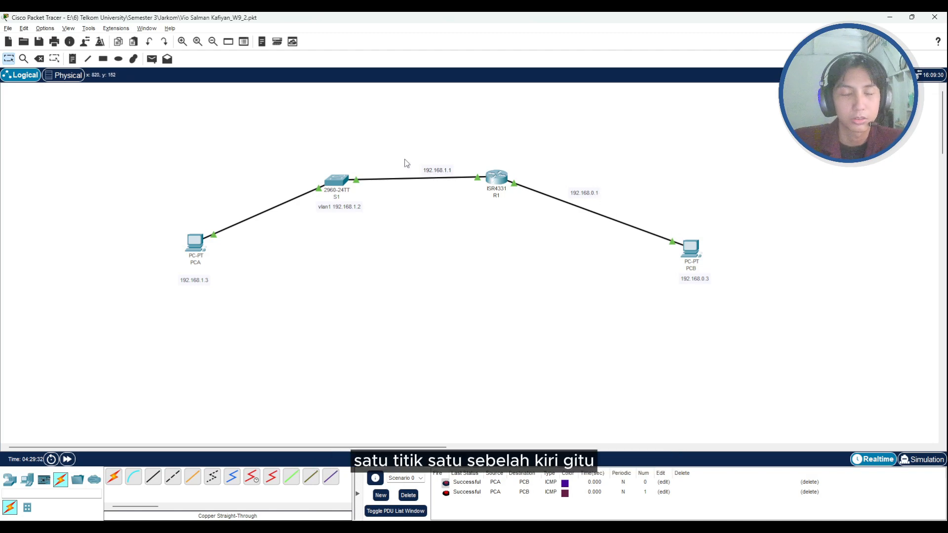
- Open R1's command line and find the initial configuration commands in its history, moving the window aside as needed
click(497, 176)
scroll(289, 232, up, 10)
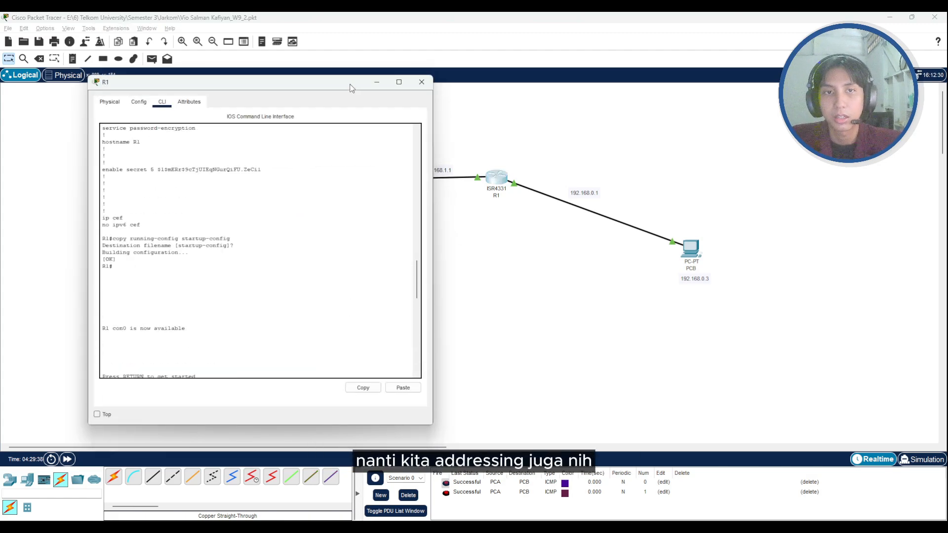
drag(358, 87, 307, 88)
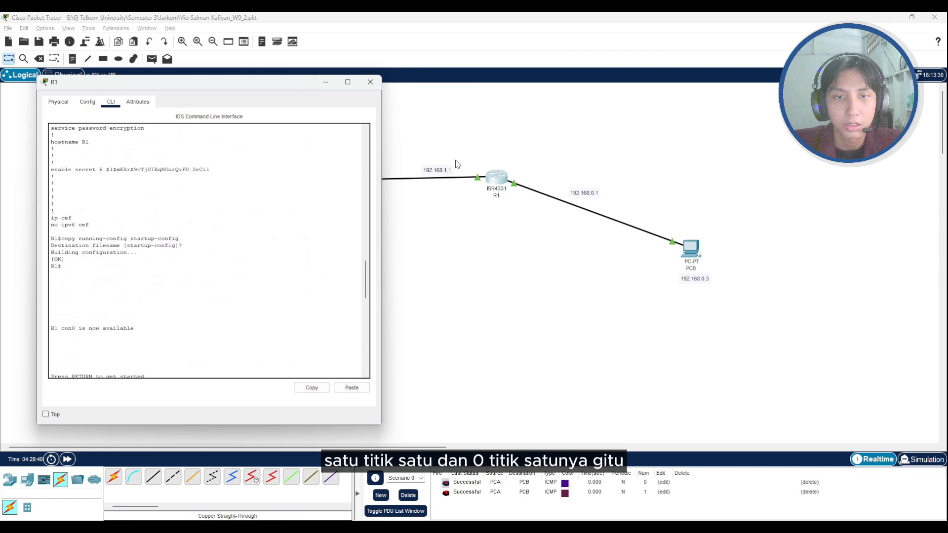
scroll(265, 148, up, 15)
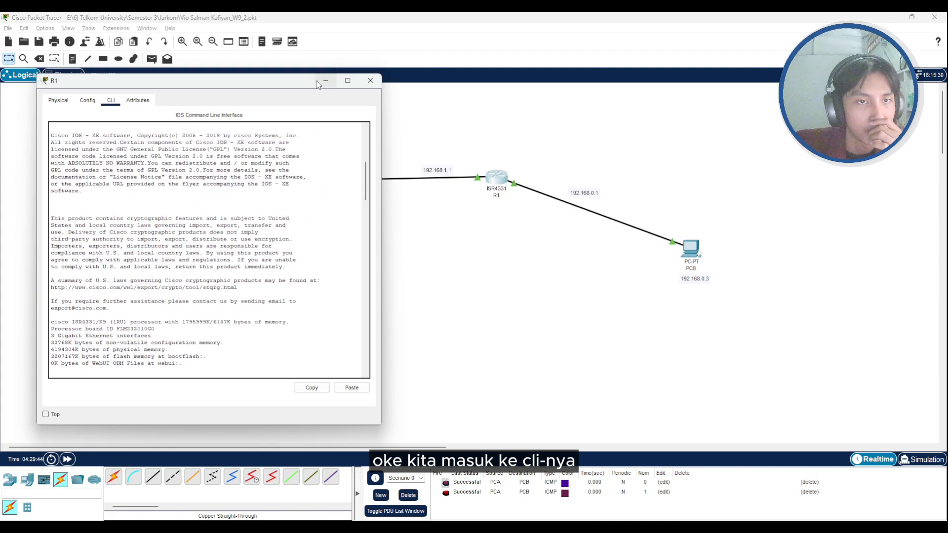
drag(271, 83, 403, 71)
scroll(369, 220, down, 15)
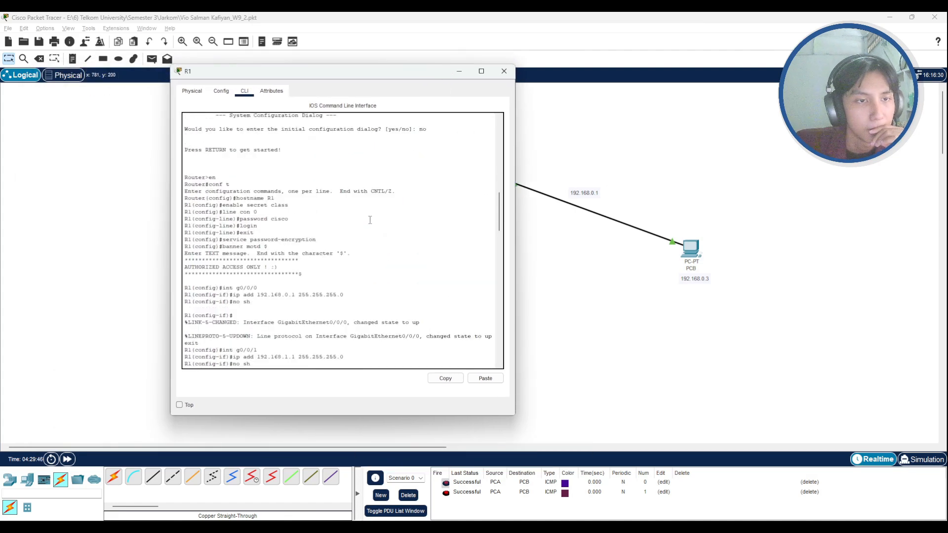
- Examine the en and conf t commands that enter privileged and global configuration mode in R1's history
drag(208, 180, 219, 175)
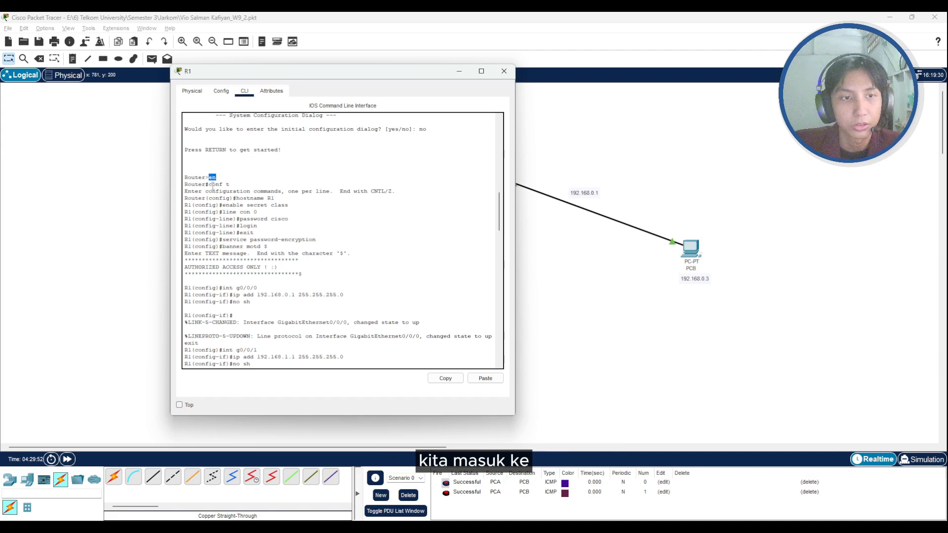
drag(209, 185, 239, 183)
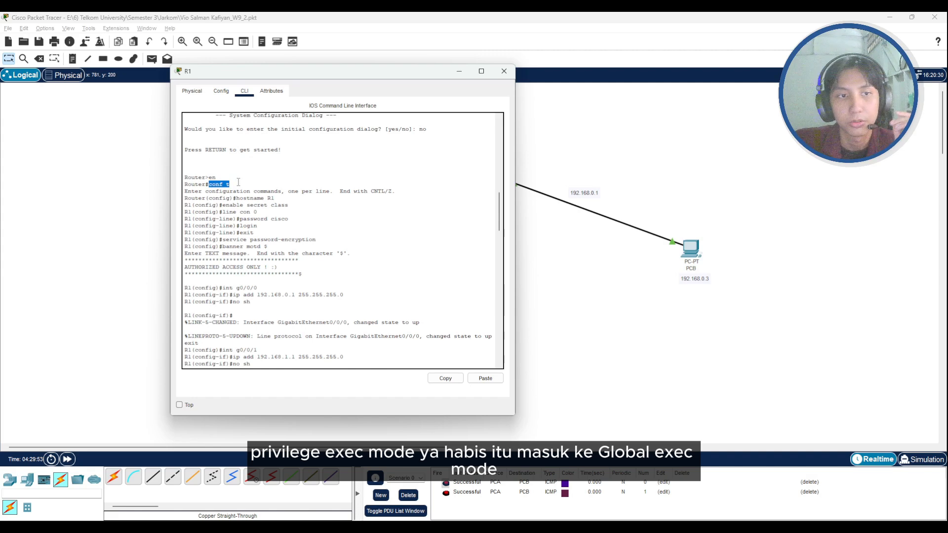
click(223, 183)
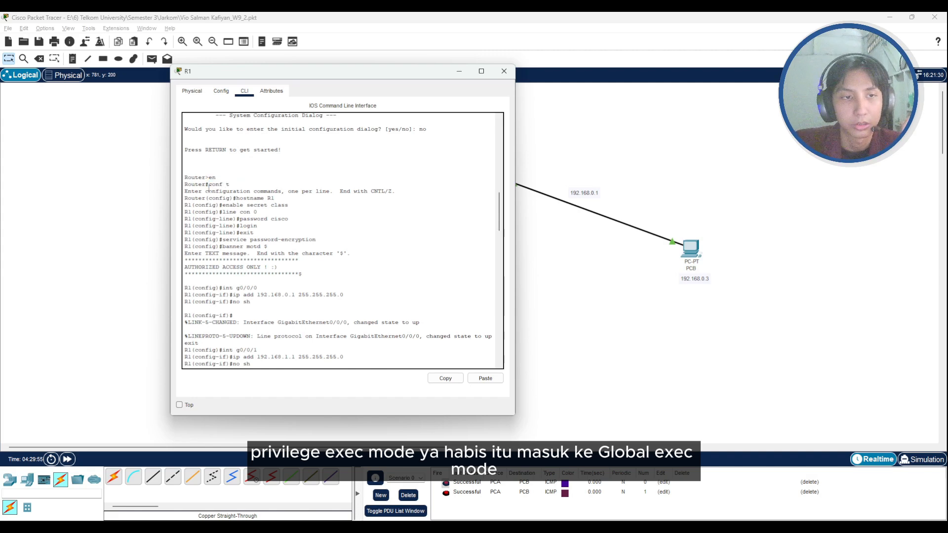
drag(187, 176, 246, 198)
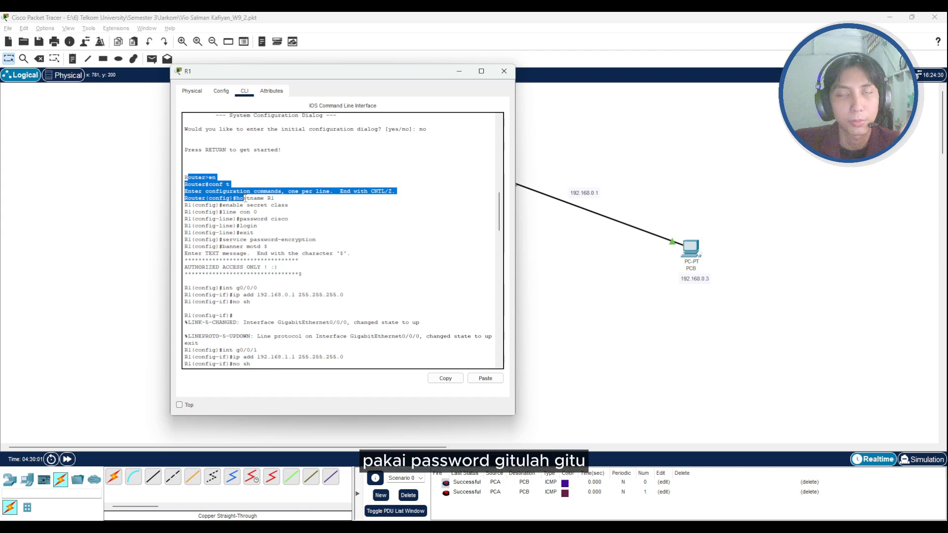
click(253, 212)
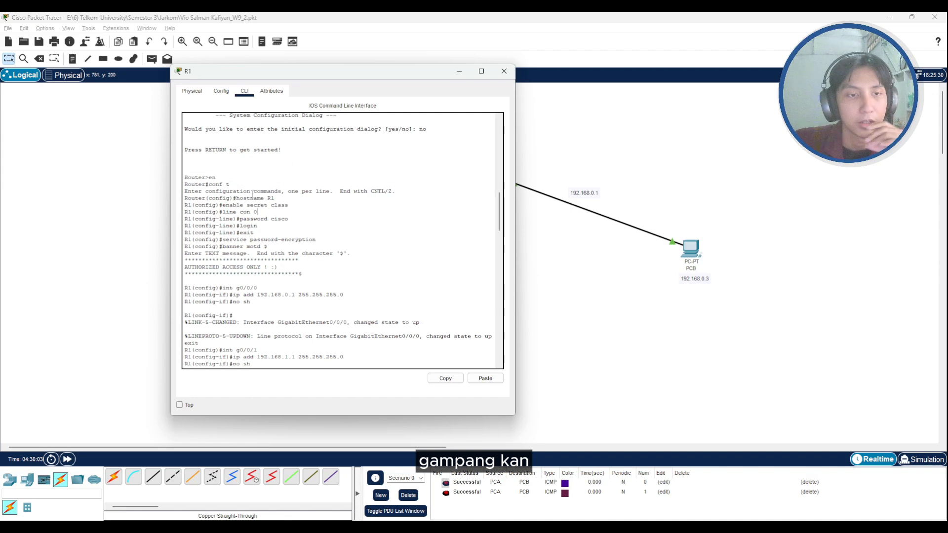
- Examine R1's hostname command and the enable secret command that protects privileged mode, including its keyword and password
drag(233, 198, 284, 197)
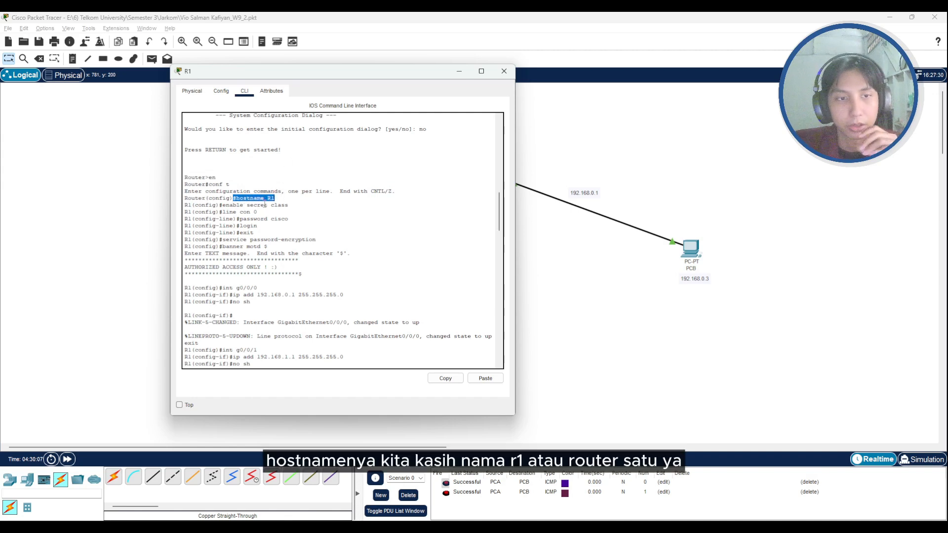
drag(222, 207, 289, 208)
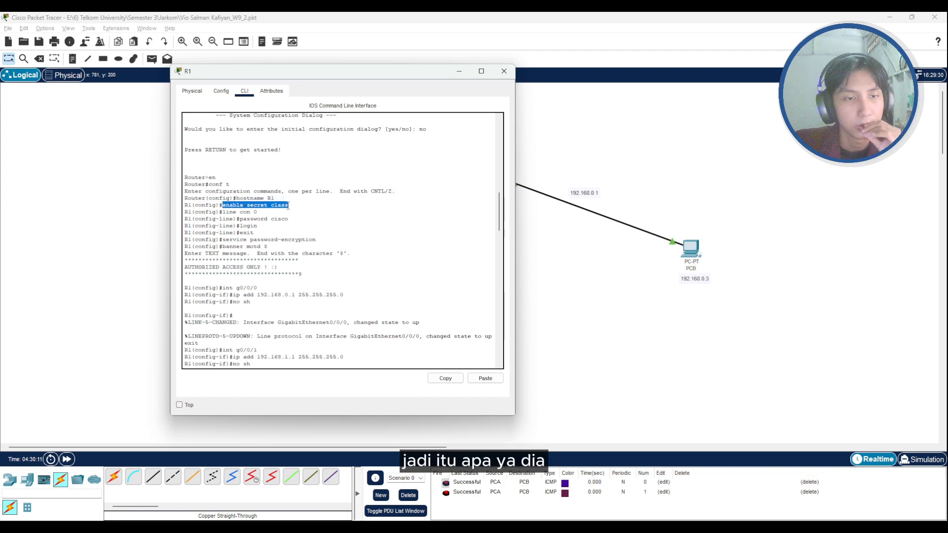
click(245, 210)
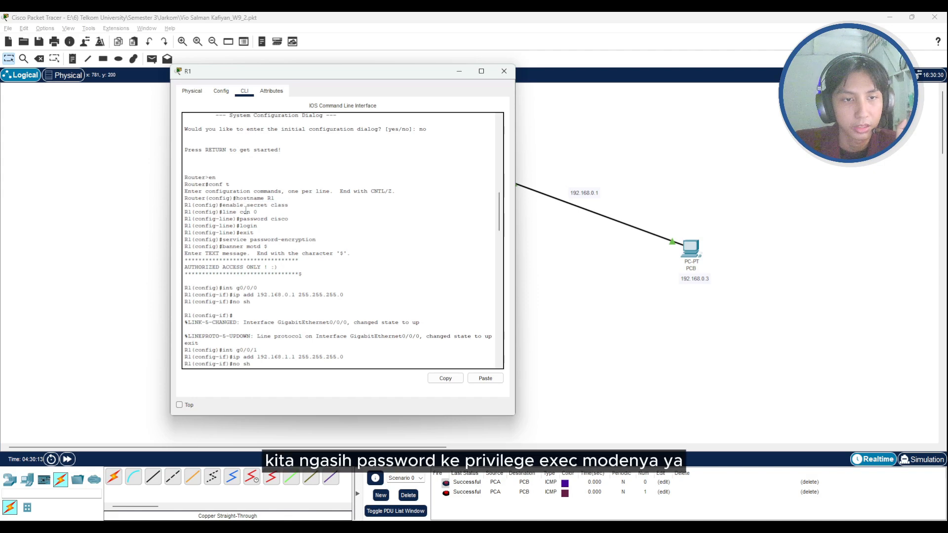
drag(223, 205, 272, 205)
click(276, 206)
double_click(274, 206)
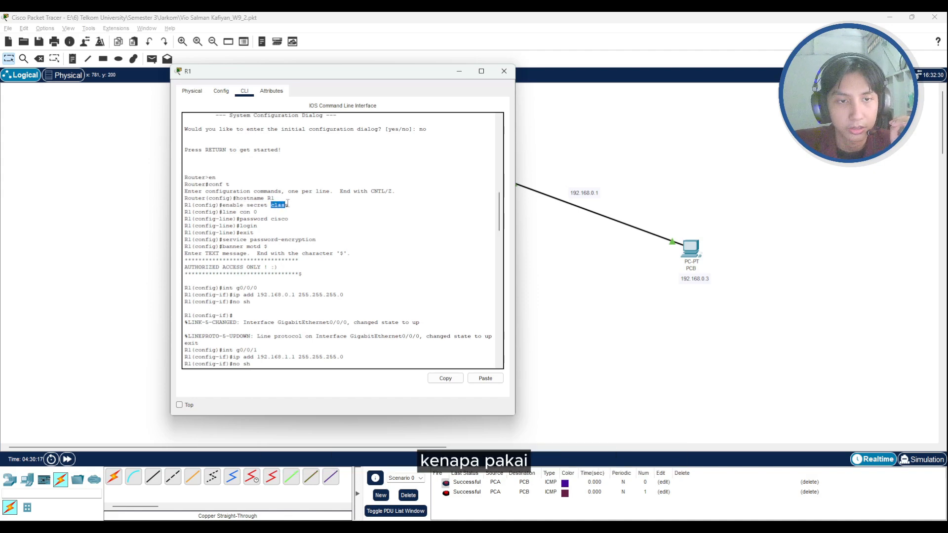
drag(247, 205, 265, 205)
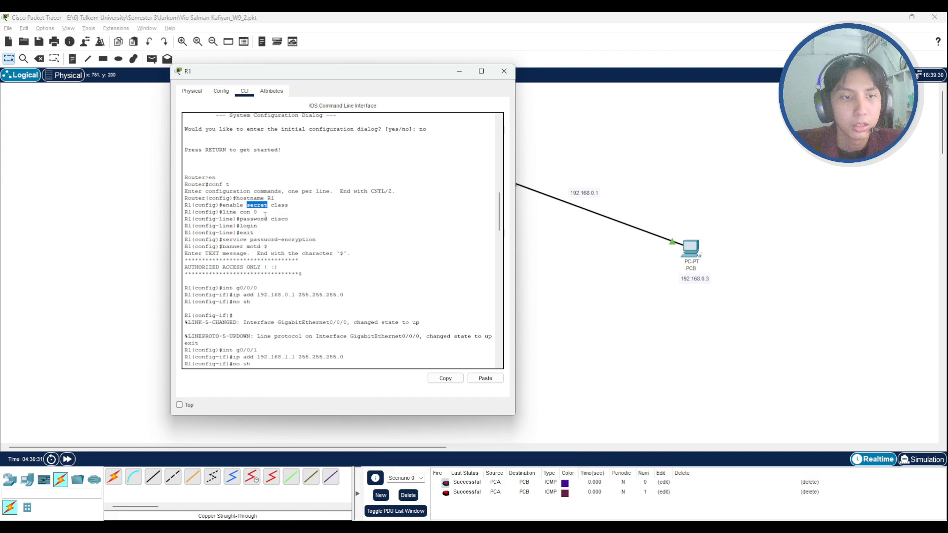
double_click(279, 205)
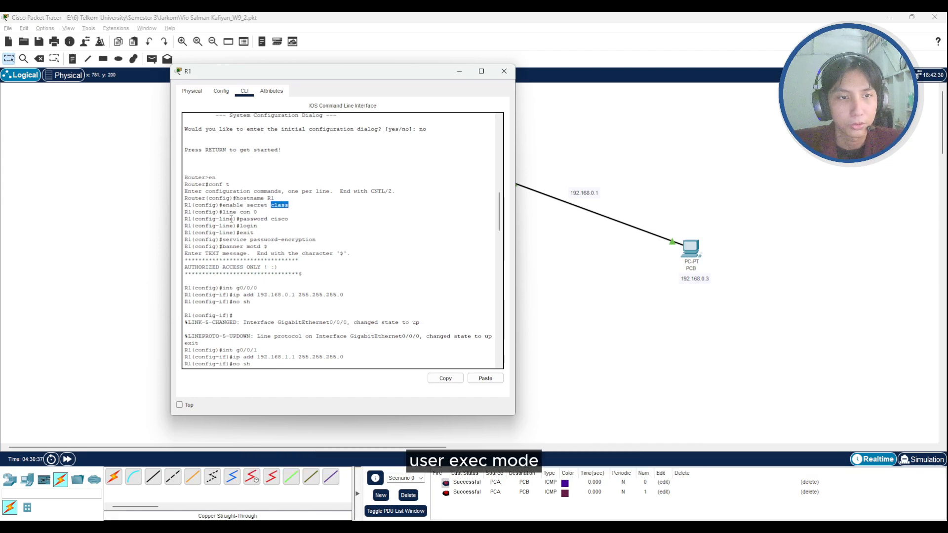
- Examine the line con 0 command and the console password set under it
drag(222, 212, 257, 212)
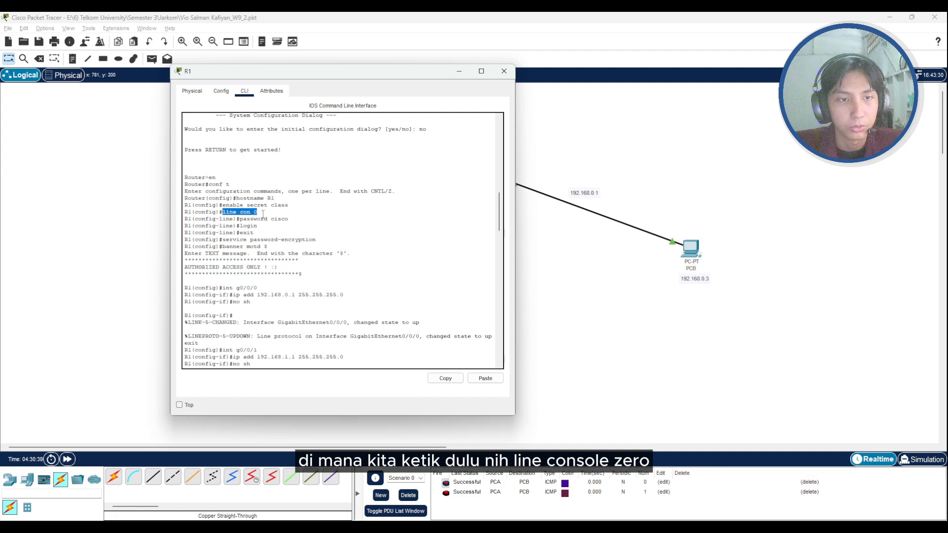
click(275, 215)
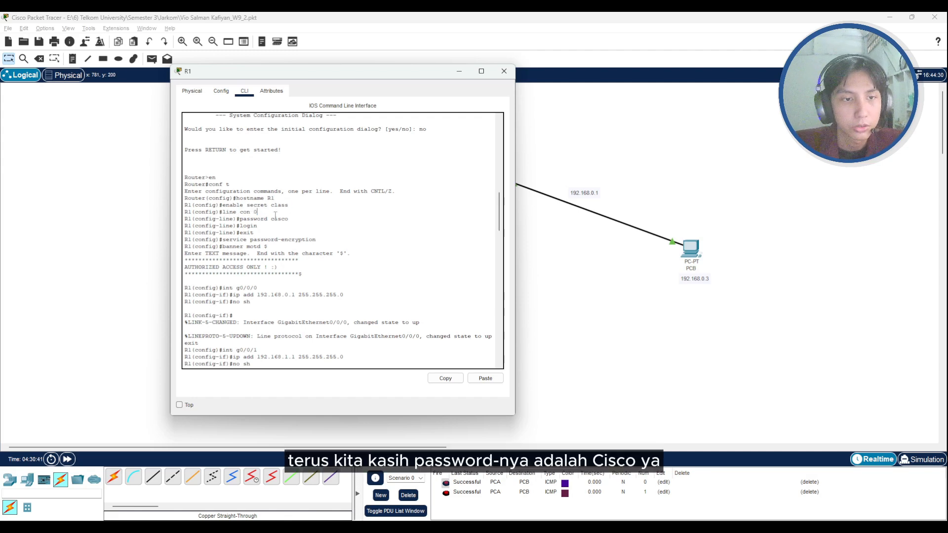
drag(272, 219, 292, 218)
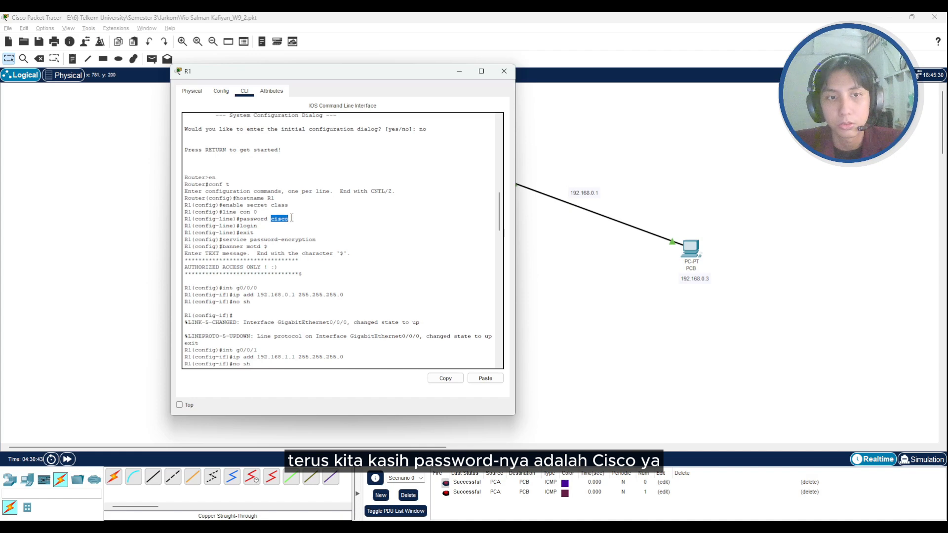
- Examine R1's service password-encryption command and the banner motd command with its AUTHORIZED ACCESS ONLY text
scroll(291, 218, down, 1)
drag(243, 197, 308, 210)
click(265, 213)
scroll(245, 191, down, 1)
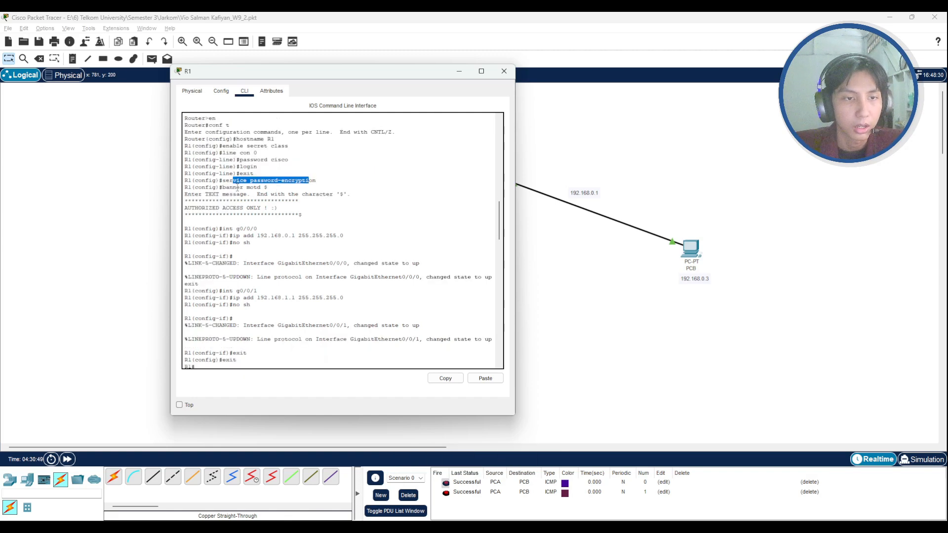
drag(236, 188, 267, 188)
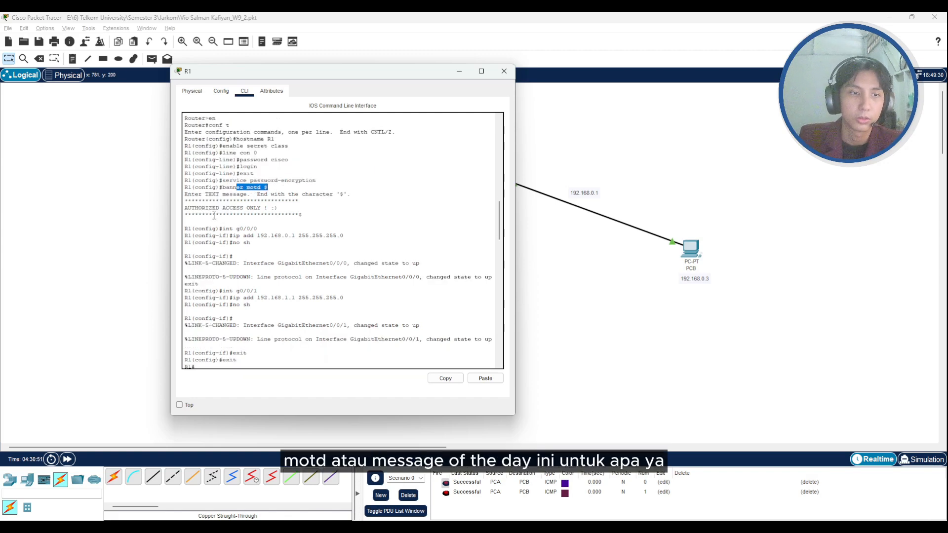
mouse_move(186, 208)
mouse_down()
mouse_move(297, 202)
mouse_move(282, 206)
mouse_up()
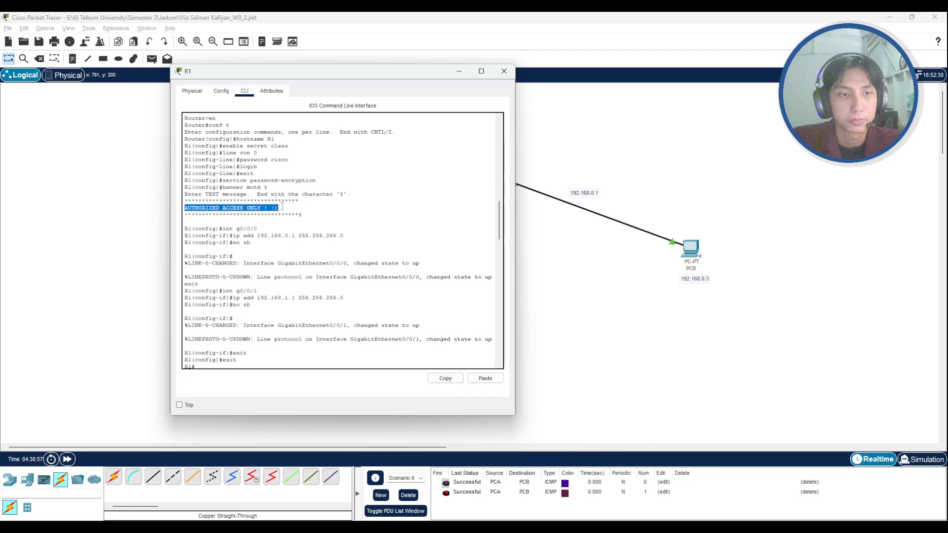
- Highlight the g0/0/0 interface commands, and minimize R1's window to check which port links it to PCB
scroll(282, 206, down, 3)
drag(227, 170, 267, 183)
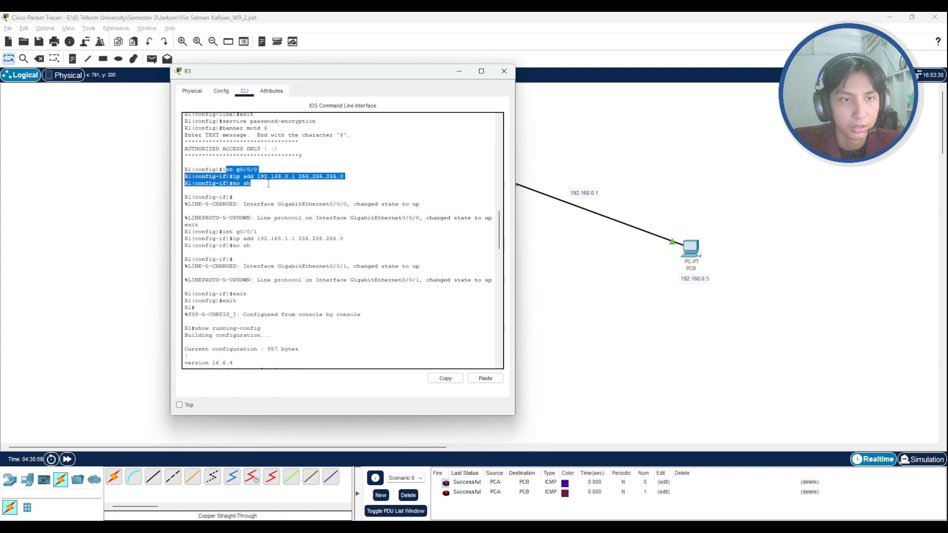
drag(391, 72, 310, 74)
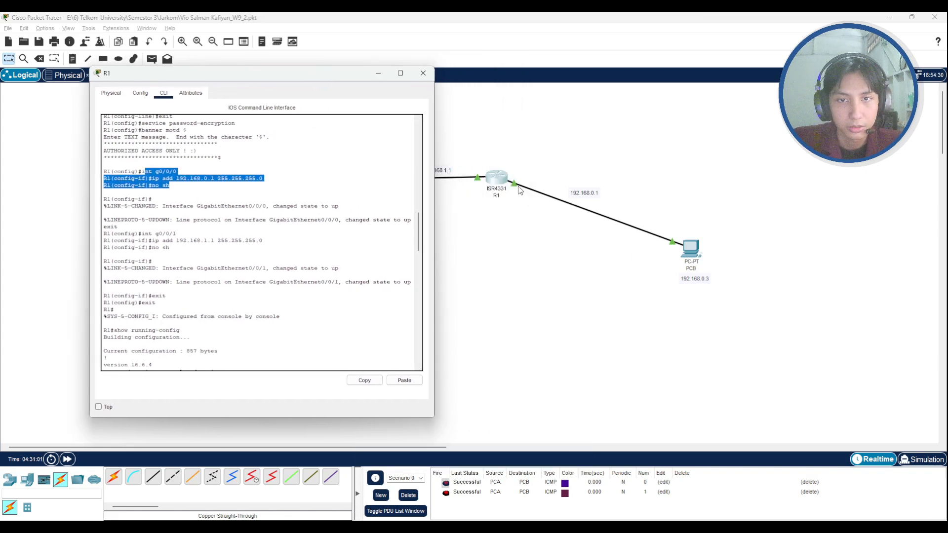
click(379, 74)
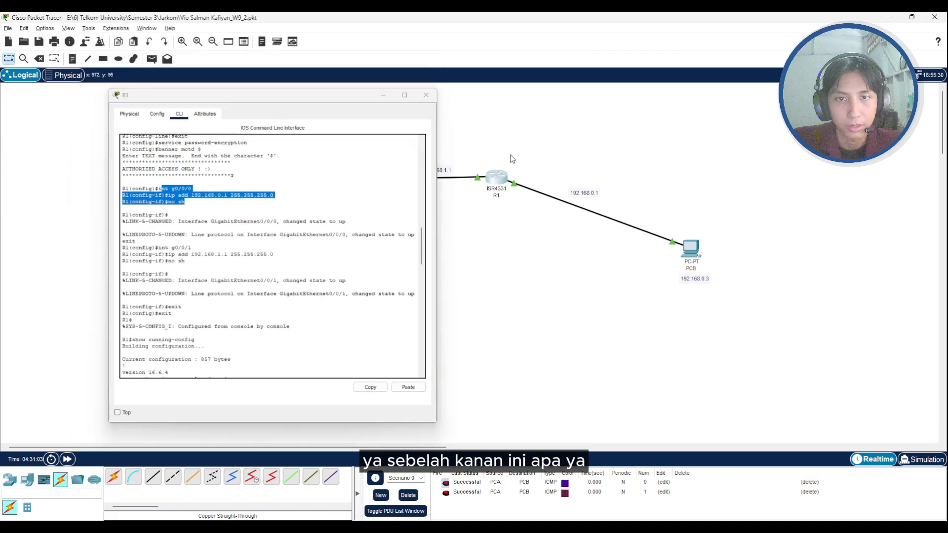
mouse_move(525, 192)
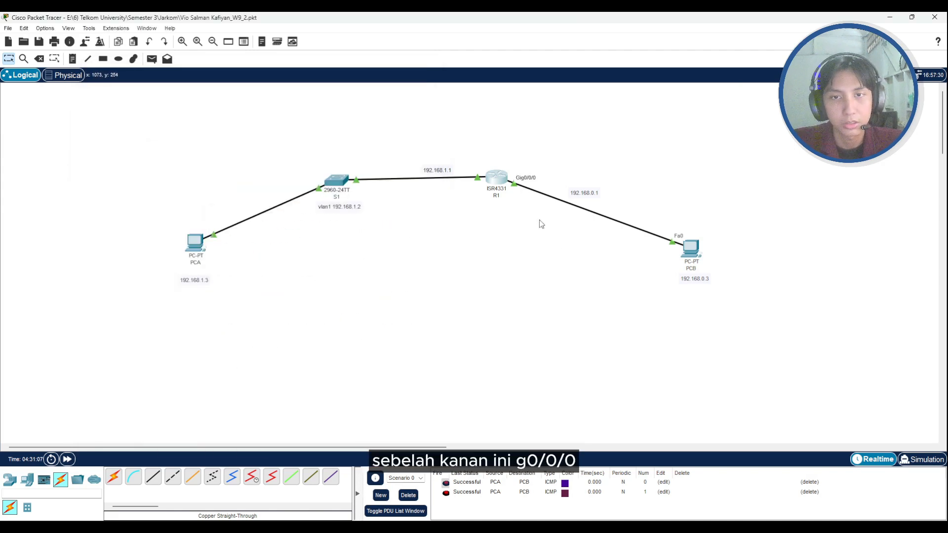
- Reopen R1's command line and examine the int g0/0/0, ip add and no sh commands
click(498, 179)
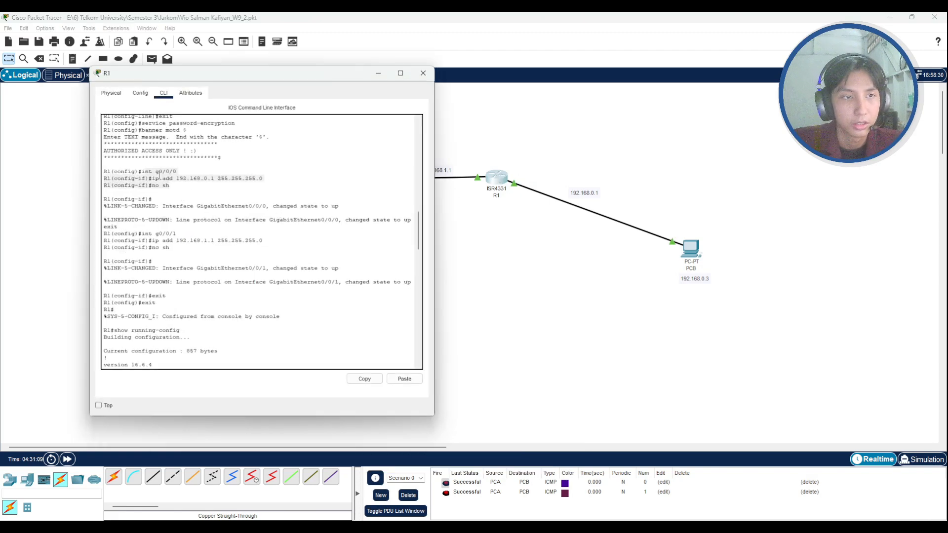
drag(142, 171, 173, 174)
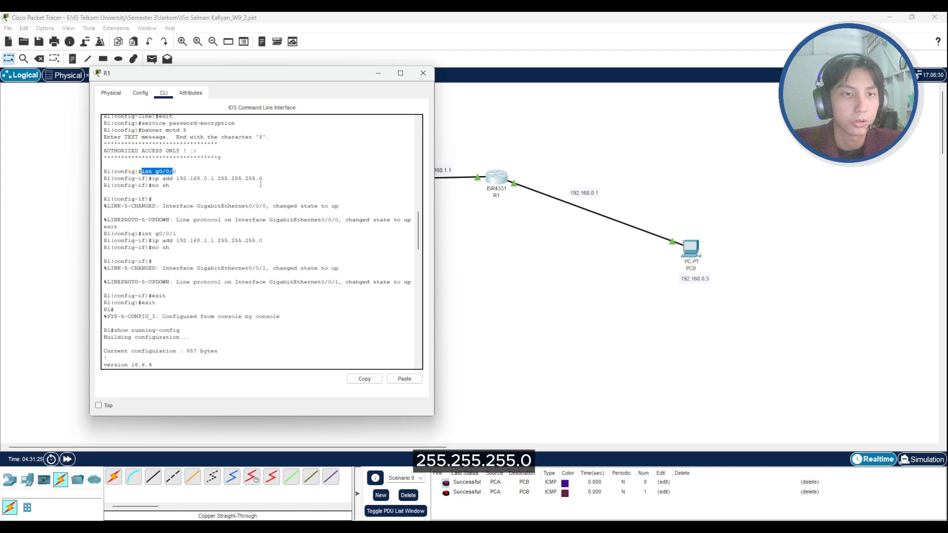
drag(194, 178, 216, 179)
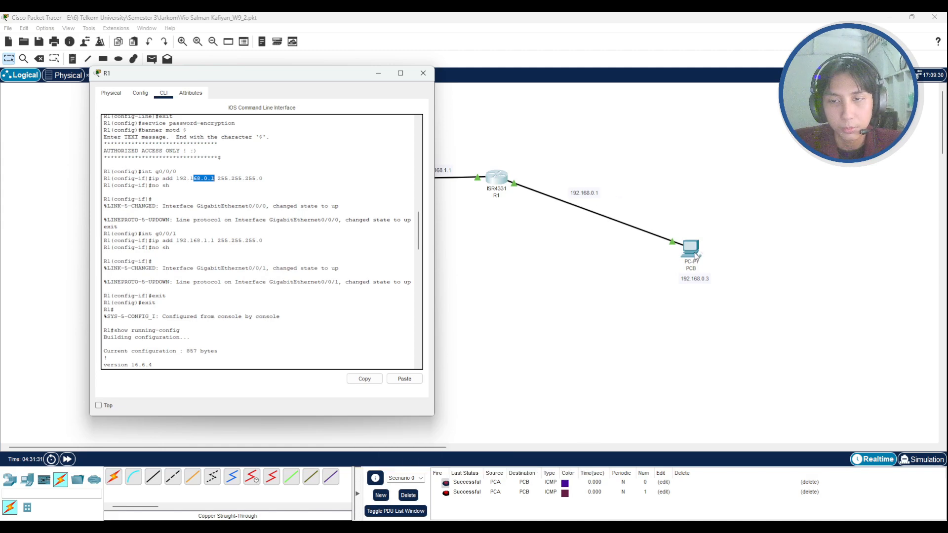
click(167, 180)
drag(167, 180, 189, 181)
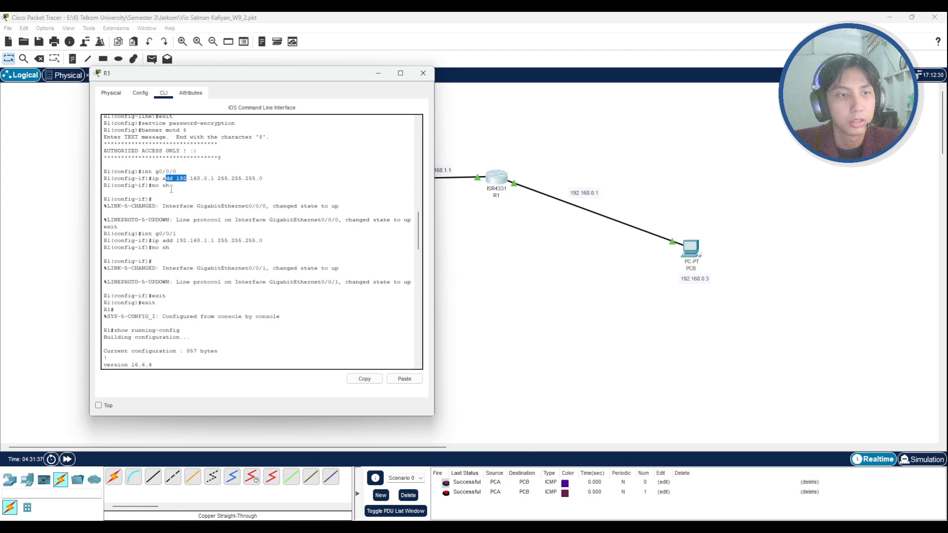
drag(170, 186, 152, 188)
scroll(170, 192, down, 1)
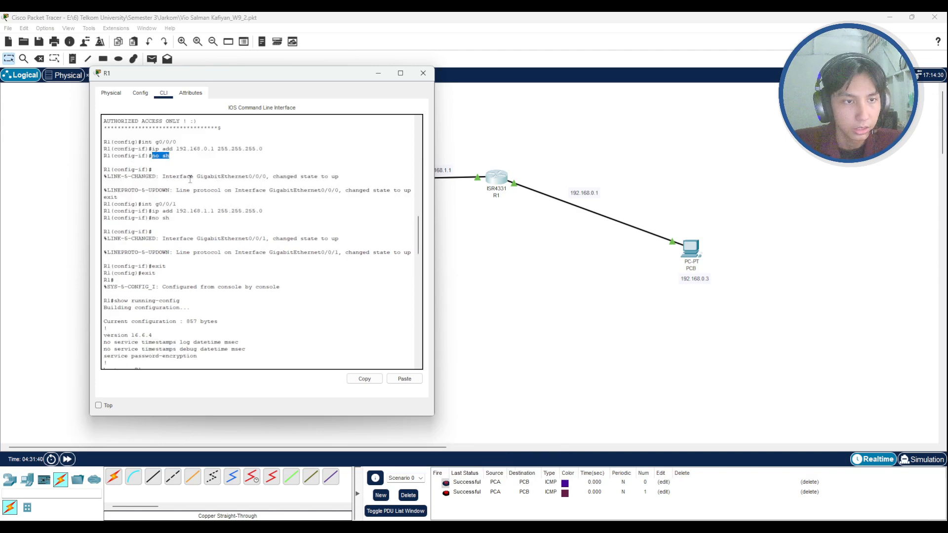
- Check R1's port on the link to S1 in the topology, and return to its command line to review the g0/0/1 commands
drag(330, 81, 267, 87)
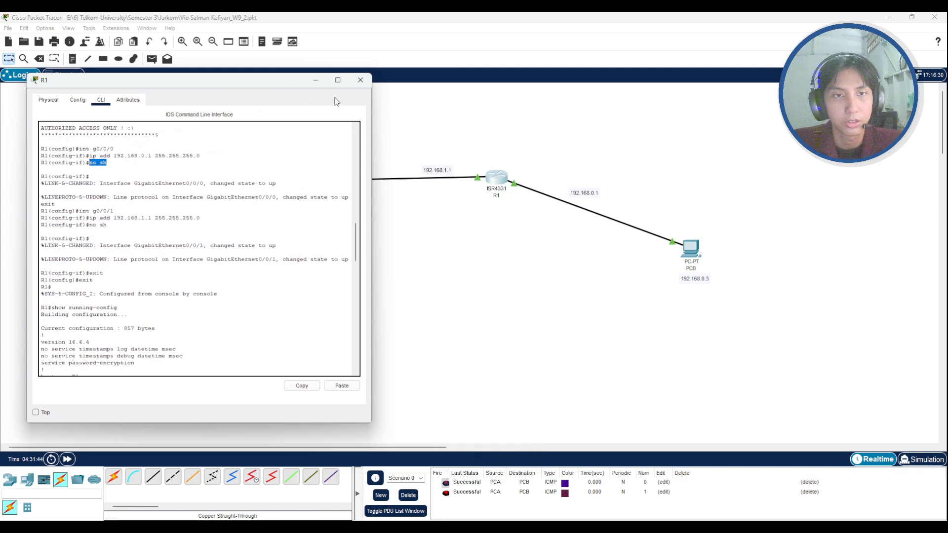
drag(287, 84, 277, 84)
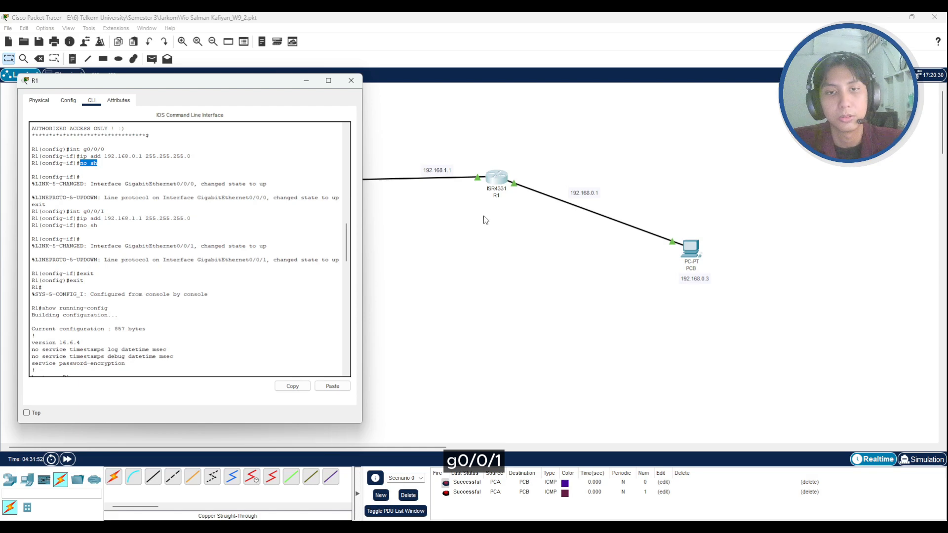
click(469, 181)
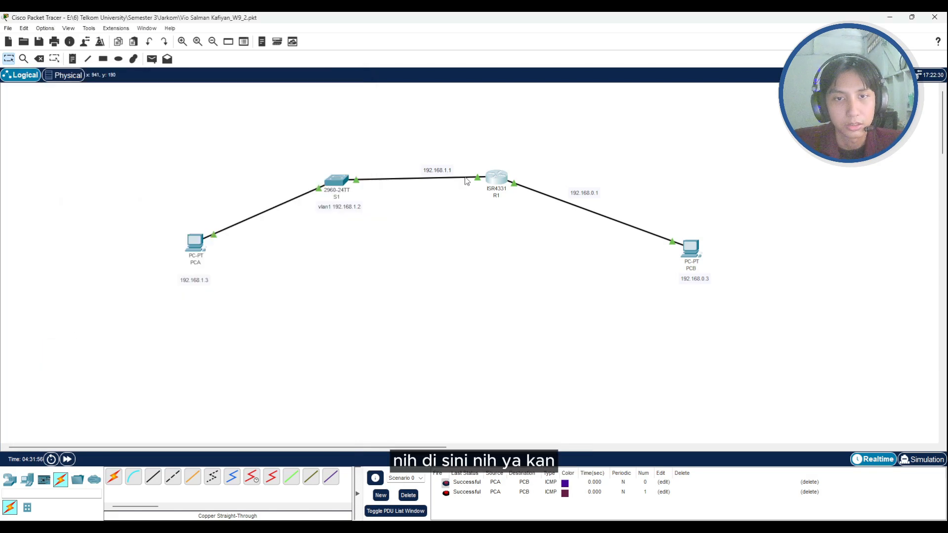
mouse_move(466, 181)
key(alt+Tab)
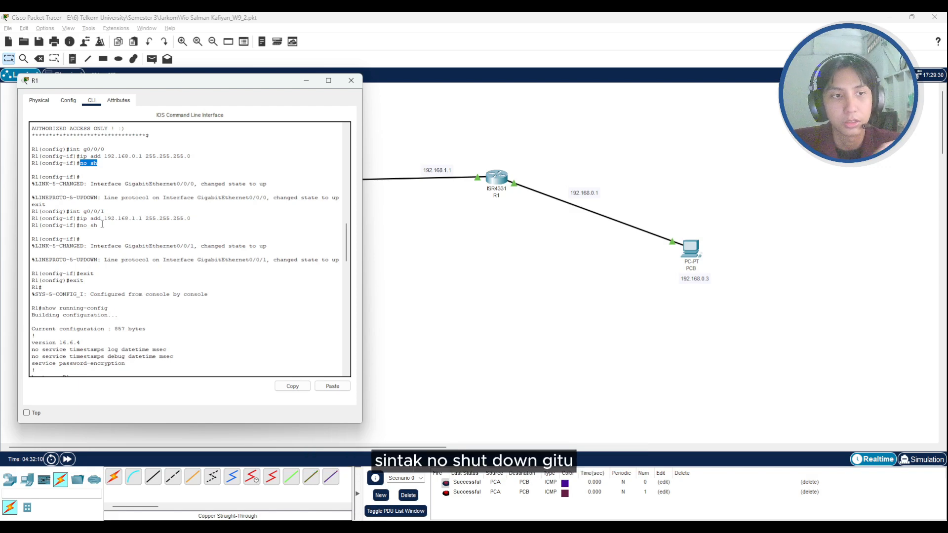
scroll(102, 224, down, 3)
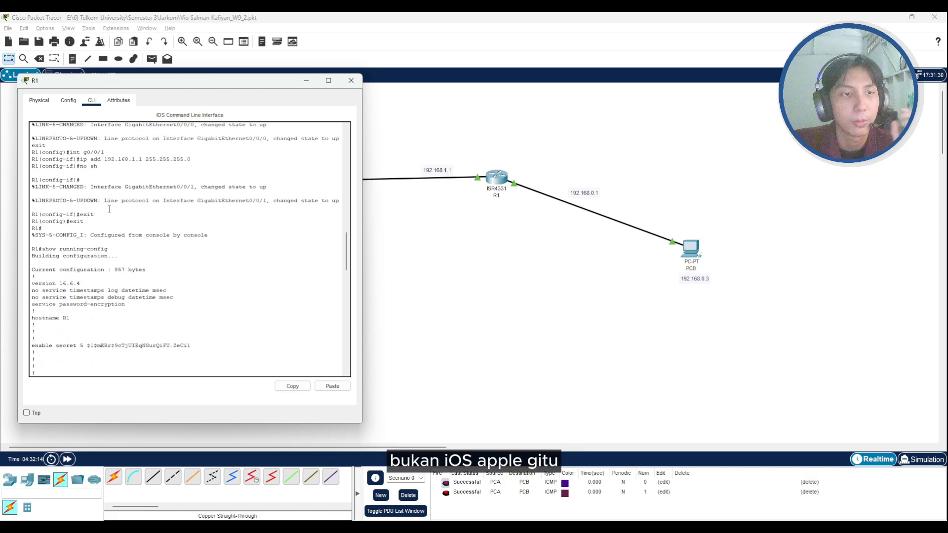
- Review R1's show running-config output, highlighting the hostname R1 line and the encrypted enable secret
scroll(109, 209, down, 3)
scroll(110, 209, up, 3)
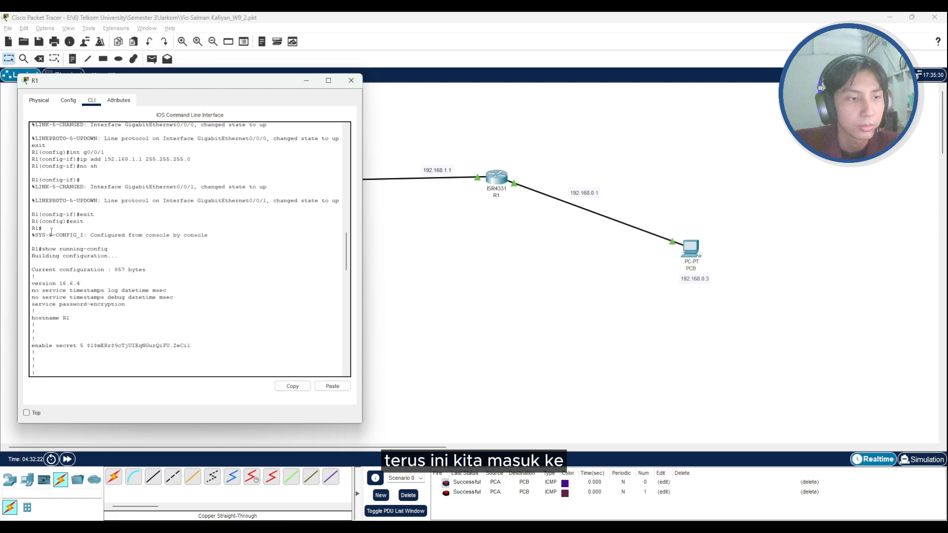
scroll(64, 252, down, 2)
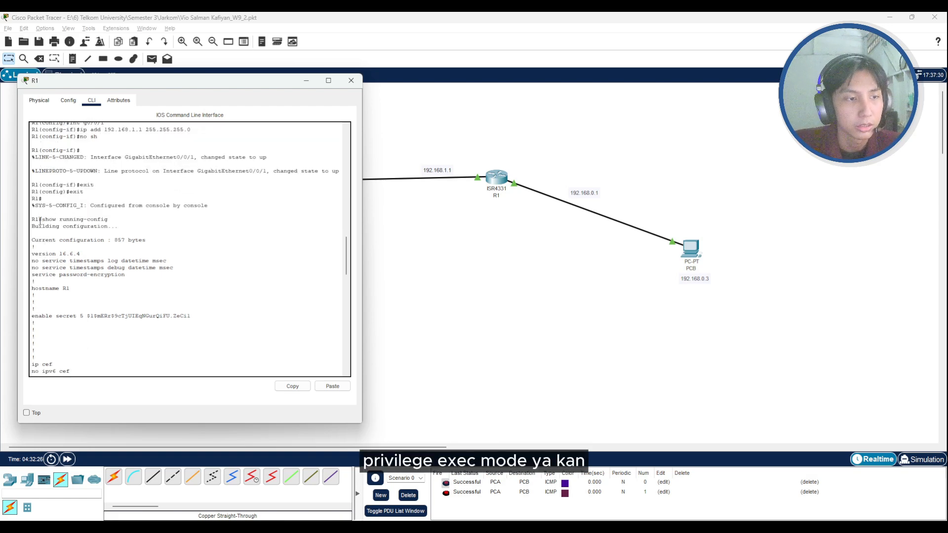
scroll(40, 220, down, 2)
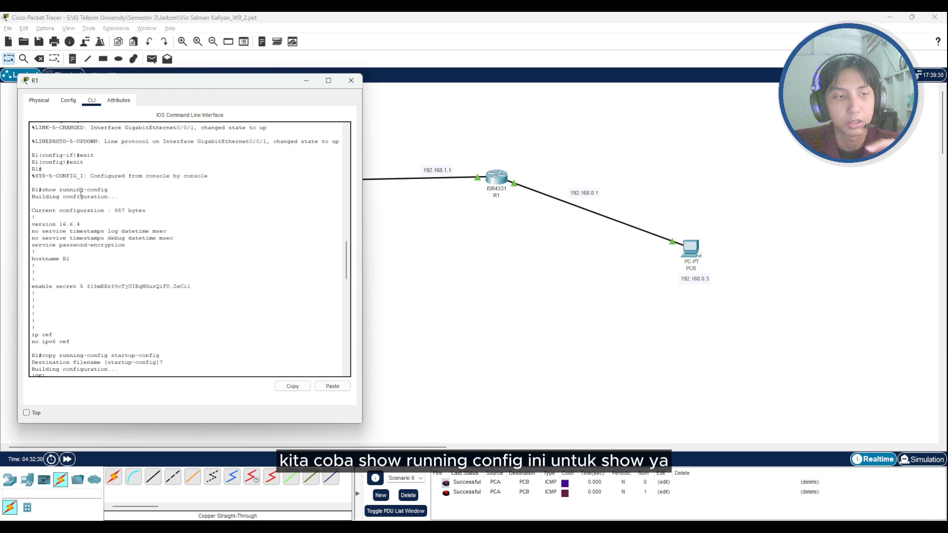
scroll(69, 217, down, 3)
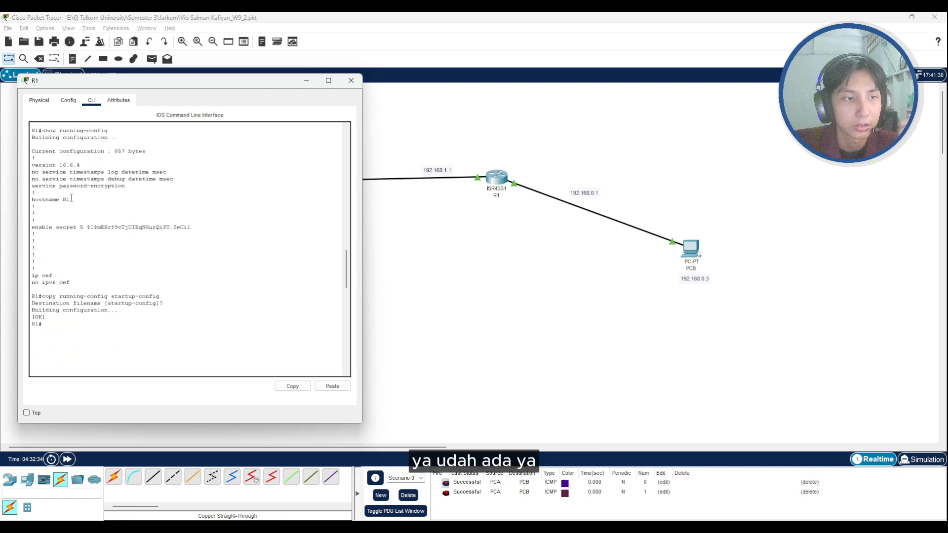
drag(69, 200, 32, 198)
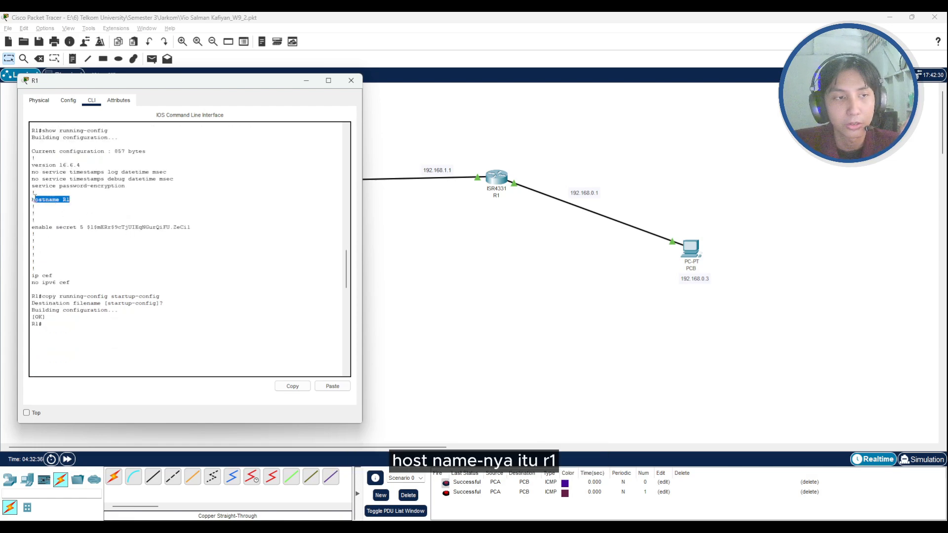
drag(88, 227, 199, 225)
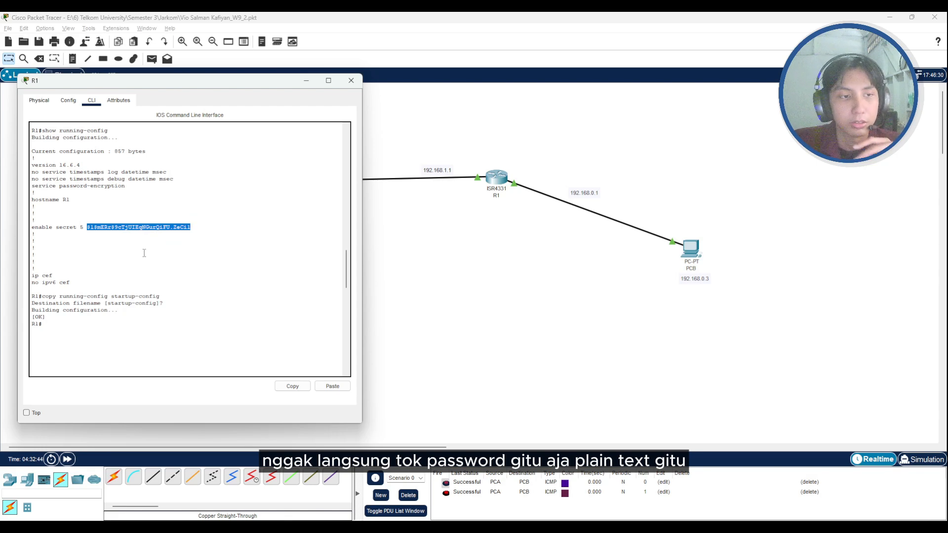
- Examine the copy running-config startup-config command in R1's command line, highlighting the full command
scroll(145, 245, down, 2)
scroll(145, 245, down, 3)
scroll(146, 244, up, 3)
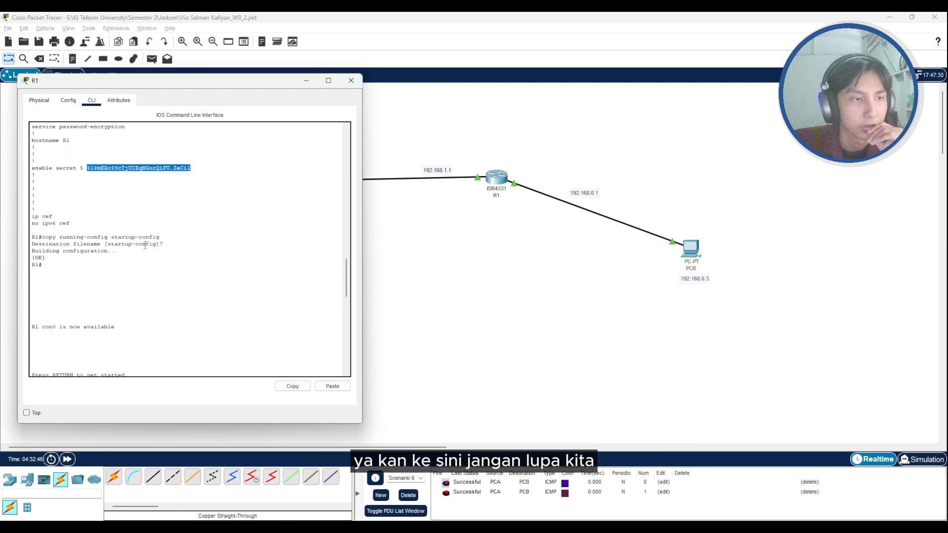
scroll(145, 245, up, 2)
scroll(145, 245, down, 2)
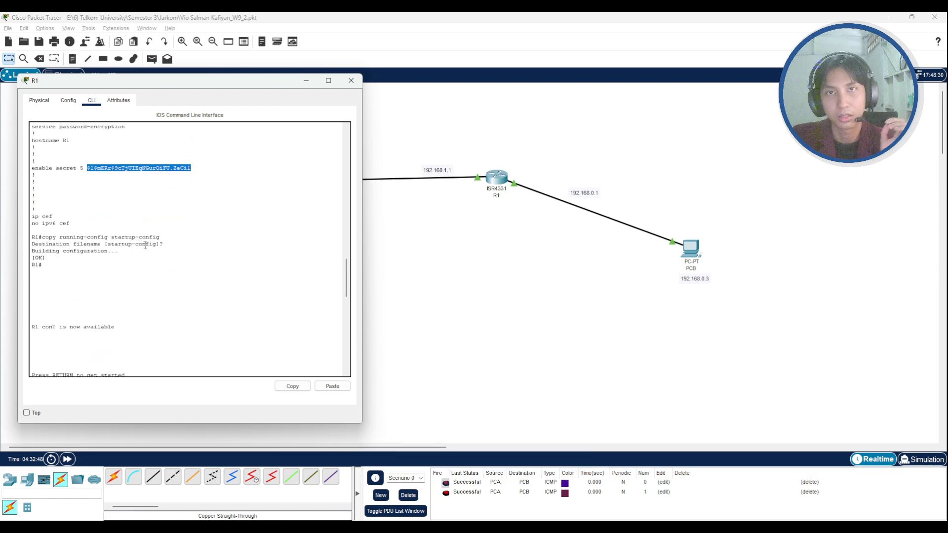
drag(43, 237, 159, 235)
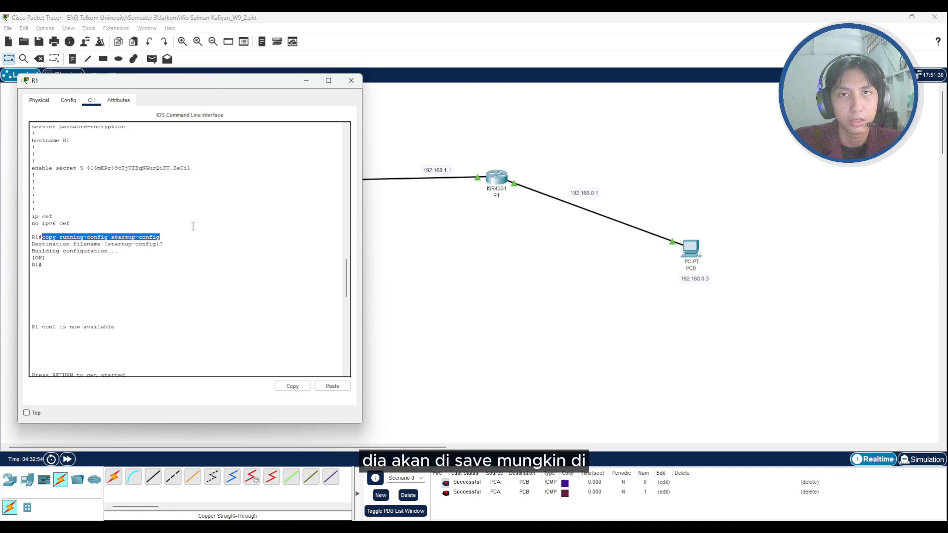
click(78, 243)
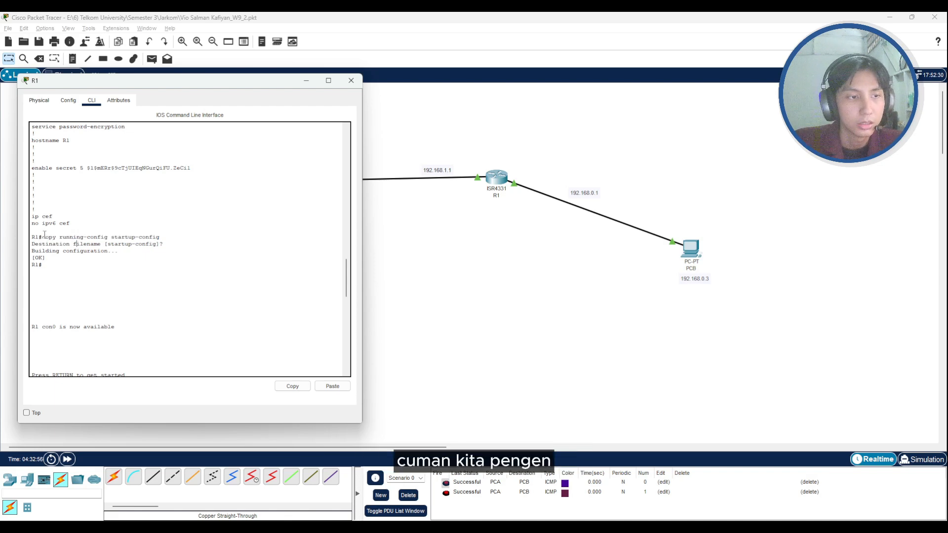
drag(43, 236, 164, 237)
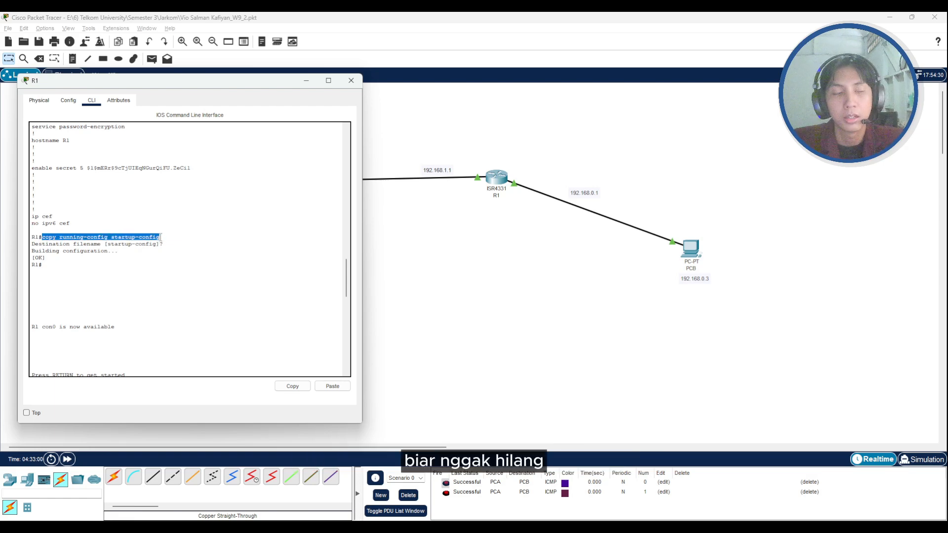
click(44, 236)
drag(44, 236, 165, 237)
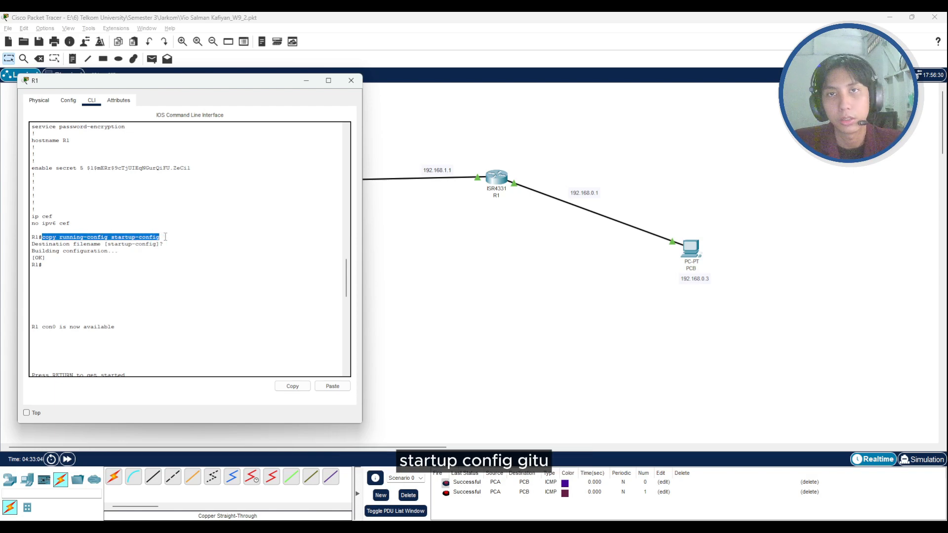
- Highlight the startup-config destination filename in R1's command line, and minimize R1's window
scroll(130, 210, down, 2)
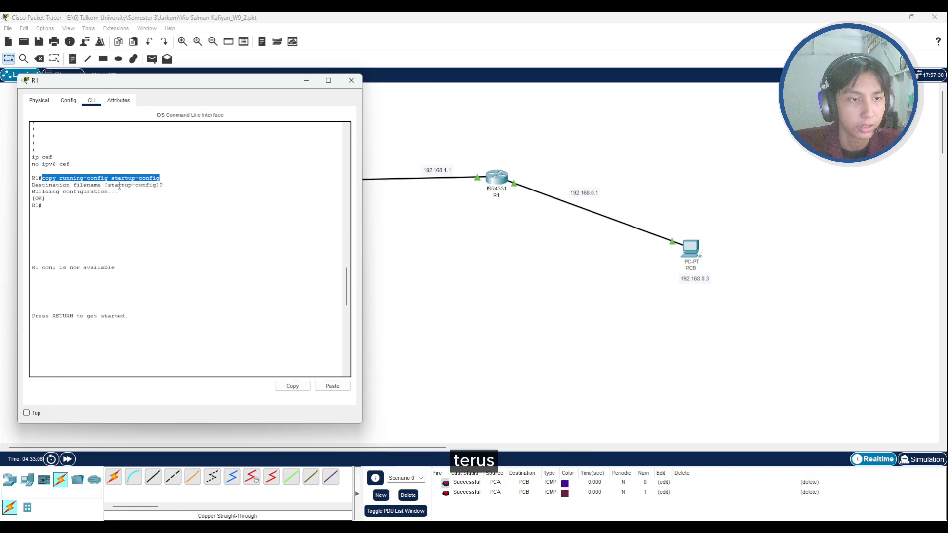
drag(120, 185, 149, 189)
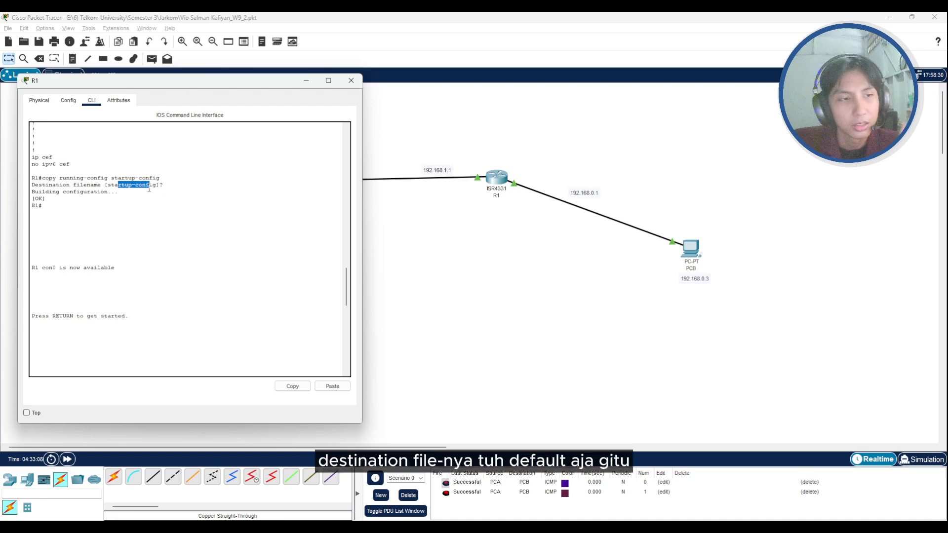
drag(149, 189, 161, 187)
scroll(138, 218, down, 3)
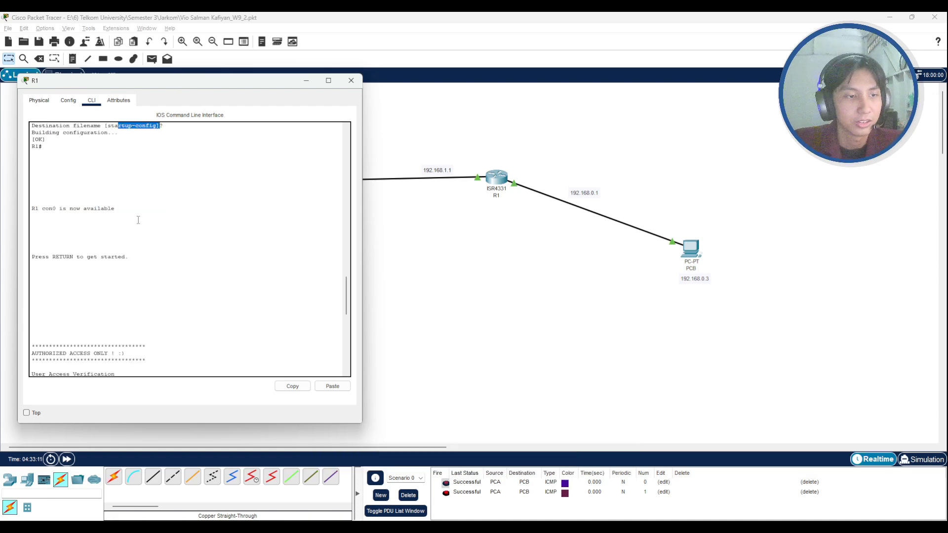
click(306, 80)
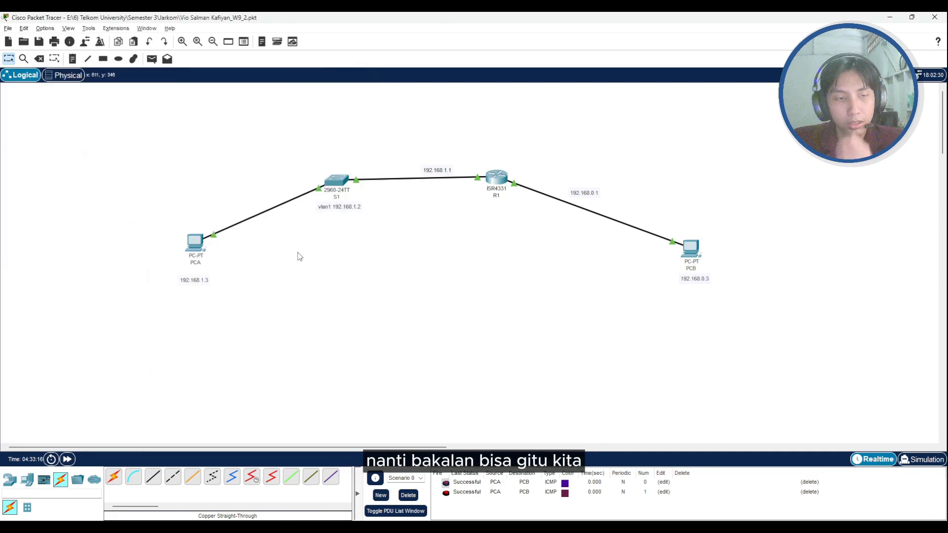
- Open PCA's Command Prompt to examine the packet statistics of the ping to 192.168.0.3, and minimize PCA's window
click(195, 243)
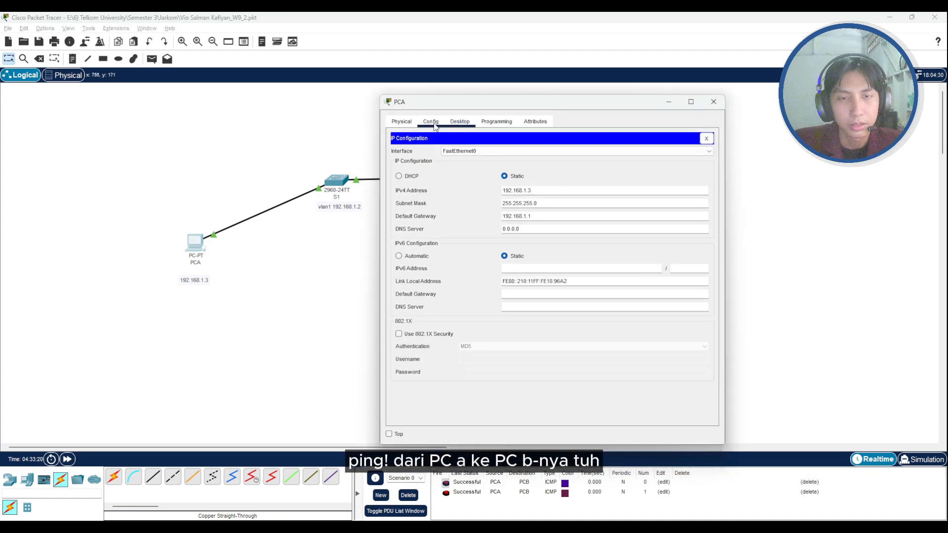
click(706, 139)
click(599, 159)
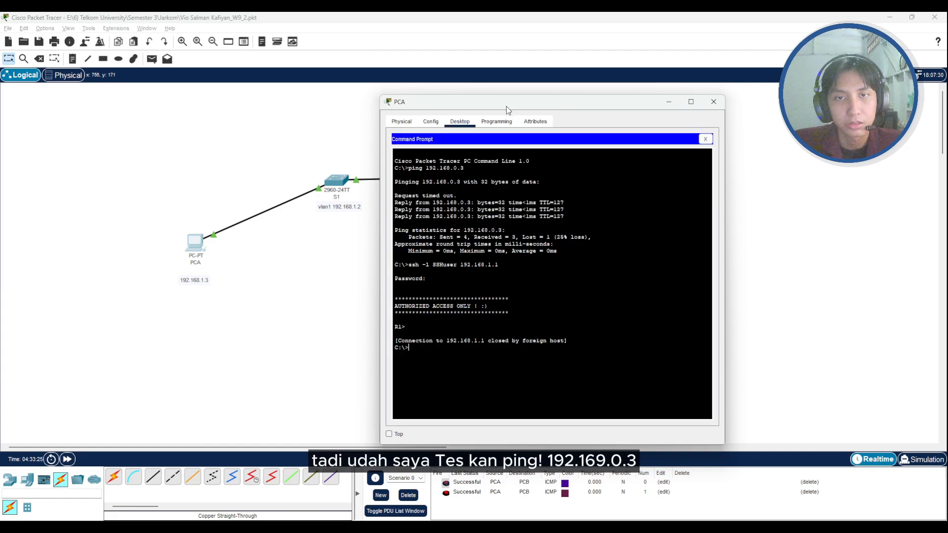
drag(505, 106, 339, 109)
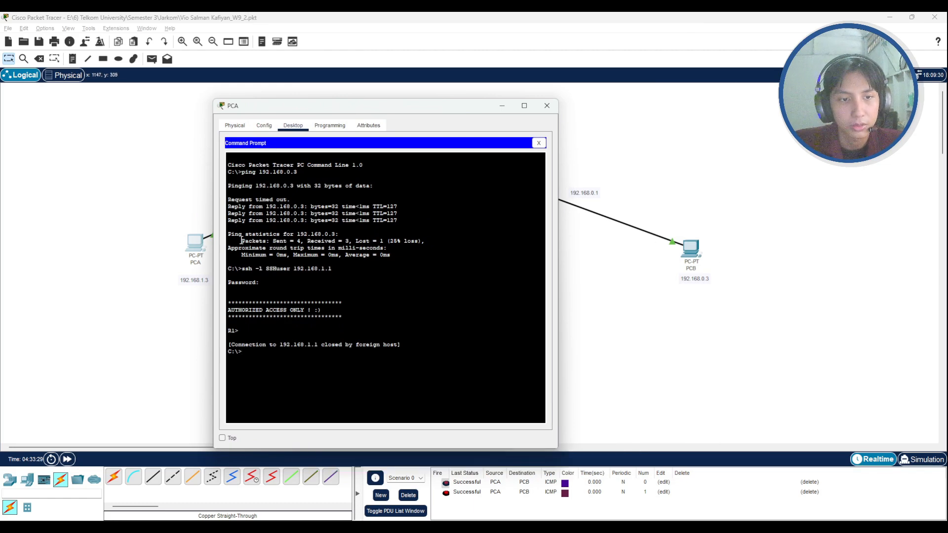
drag(252, 241, 301, 241)
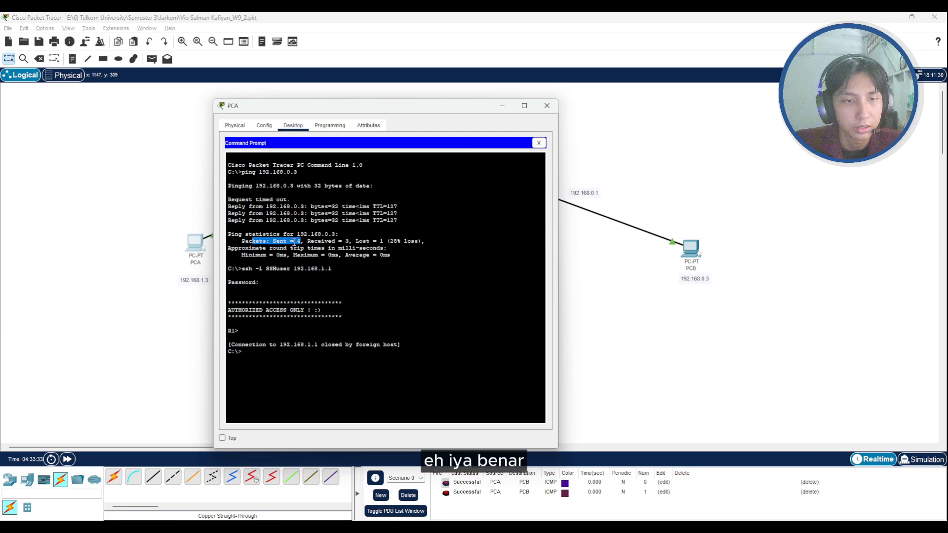
click(294, 242)
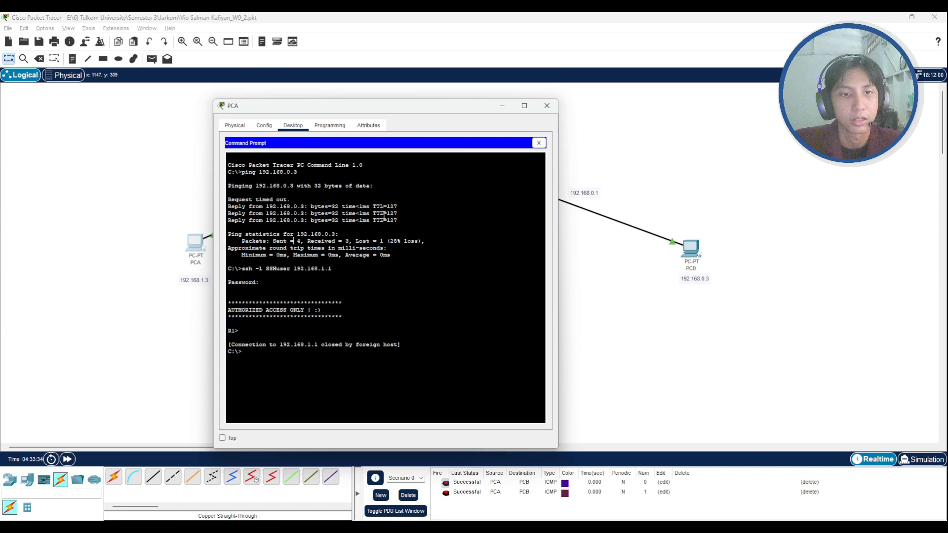
click(502, 106)
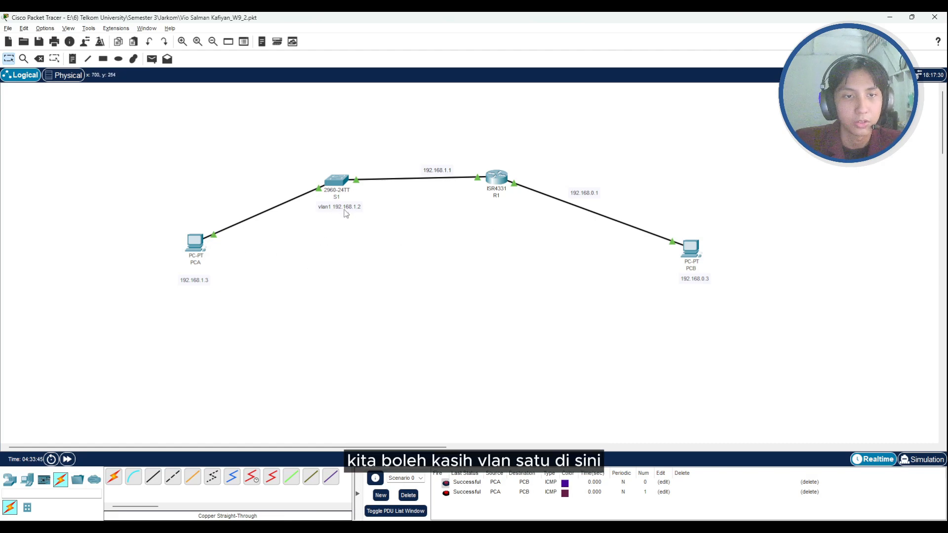
- Open switch S1's command line and review its configuration commands from hostname through int vlan 1
click(336, 181)
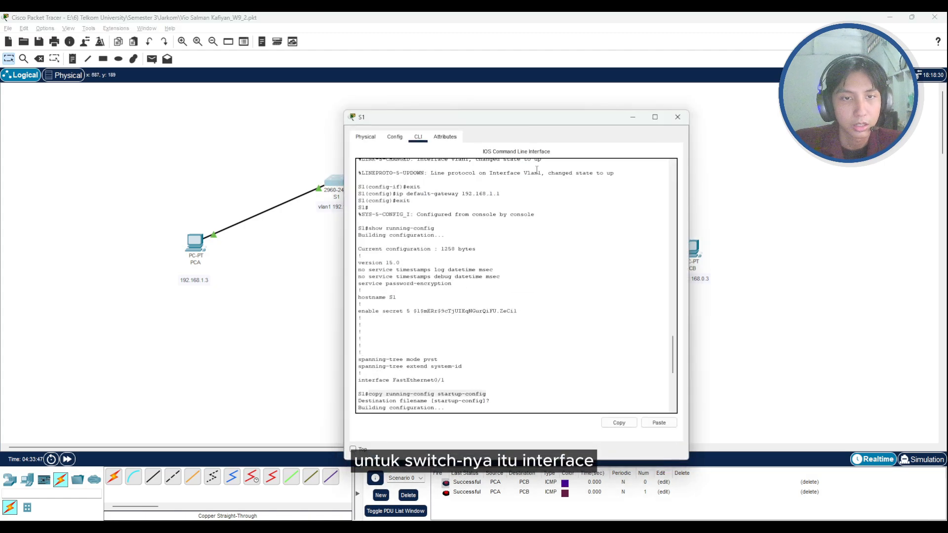
drag(564, 120, 391, 103)
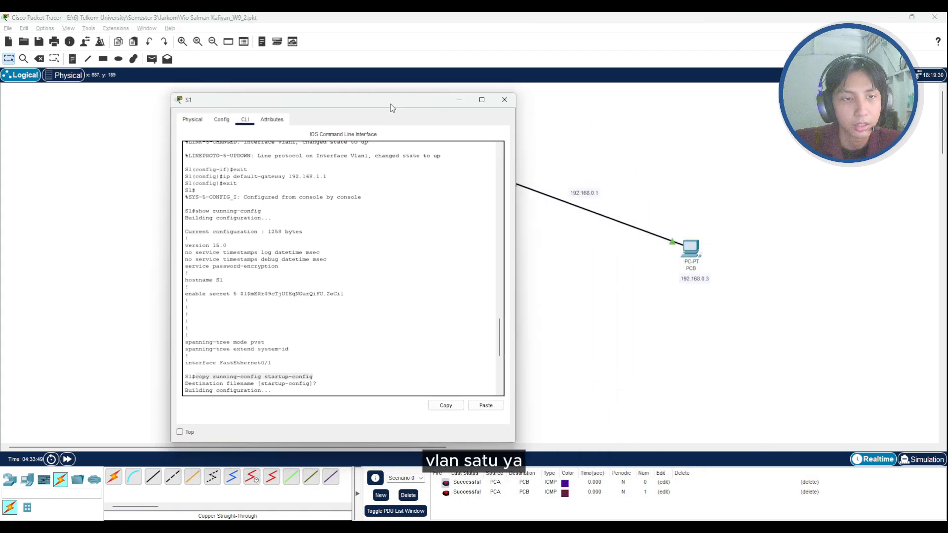
scroll(307, 254, up, 8)
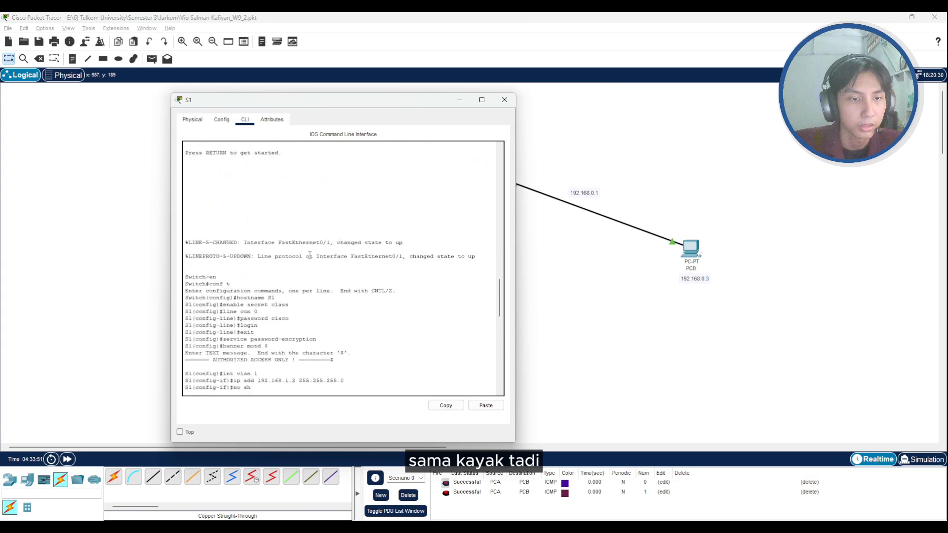
scroll(307, 253, down, 2)
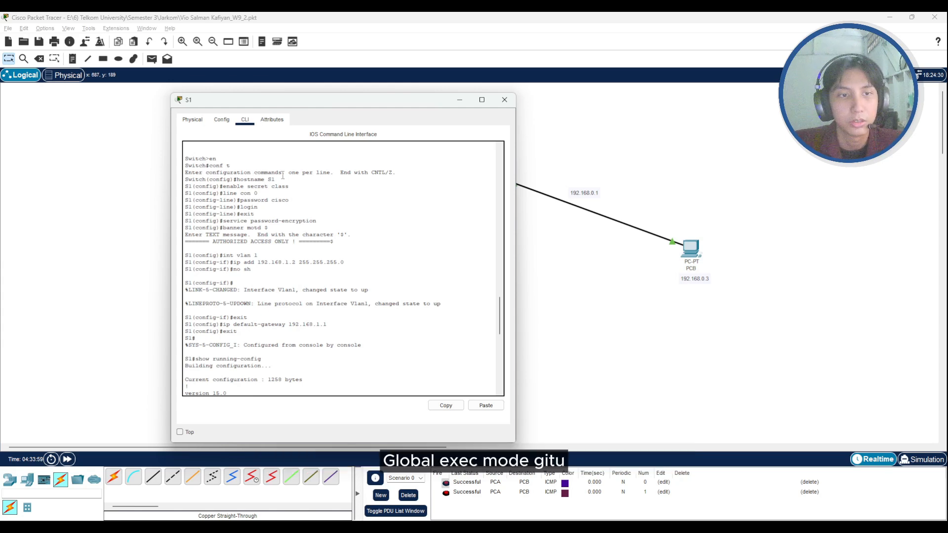
scroll(281, 175, down, 1)
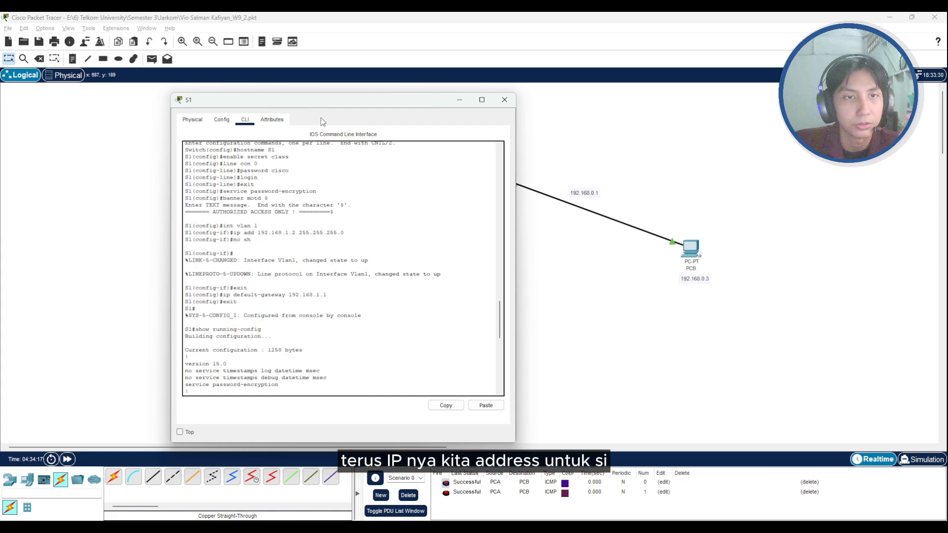
- Move S1's window aside to compare the switch and PCA addresses in the topology, and examine S1's ip default-gateway command
drag(337, 106, 578, 106)
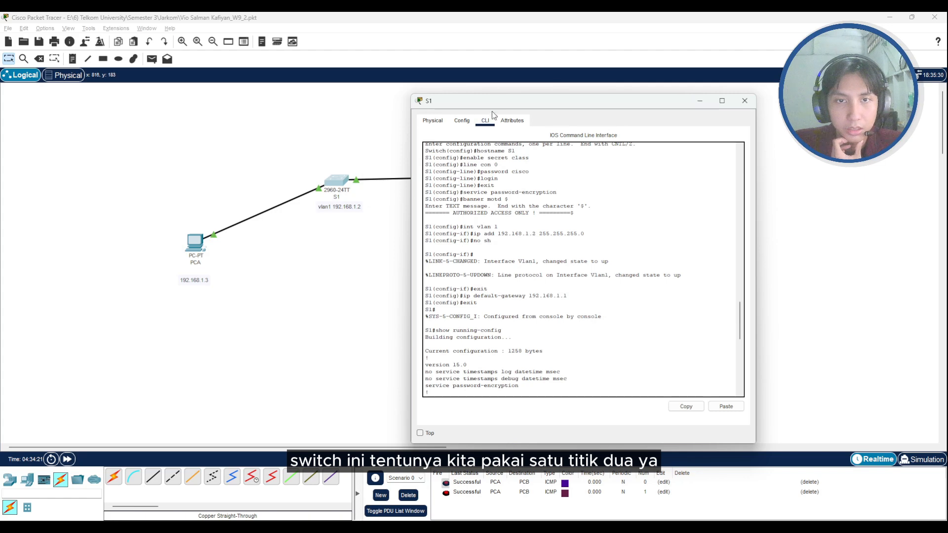
drag(492, 111, 608, 113)
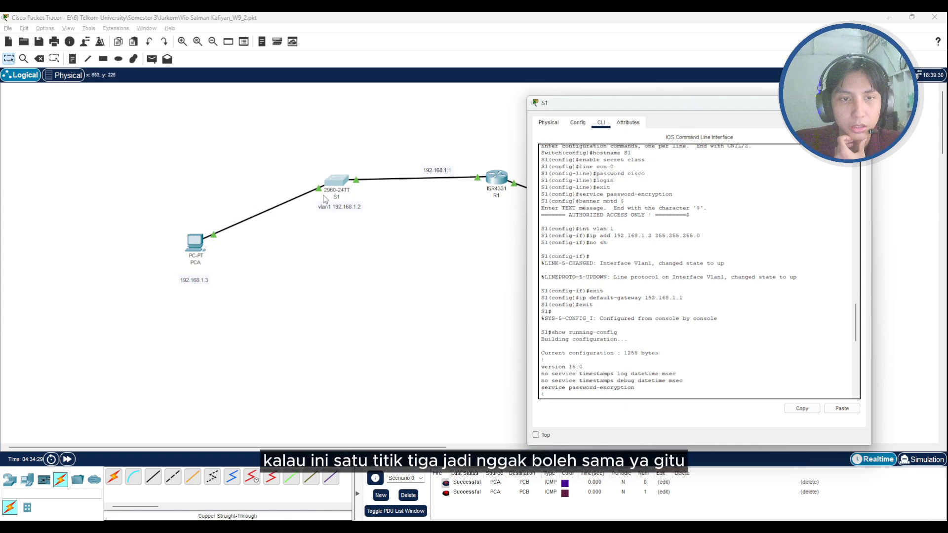
drag(758, 109, 695, 95)
scroll(612, 256, down, 2)
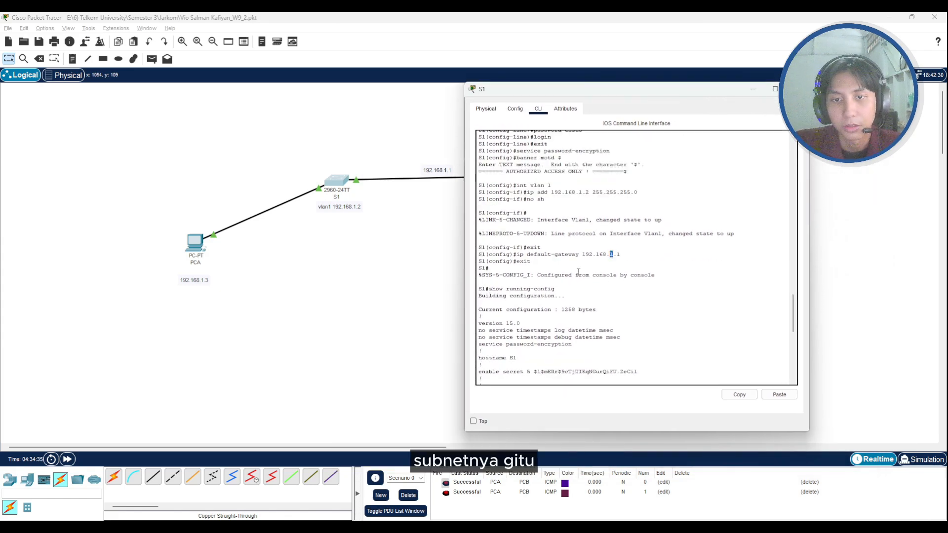
- Review S1's show running-config and copy running-config startup-config commands, and return to the int vlan 1 address assignment
scroll(546, 269, down, 4)
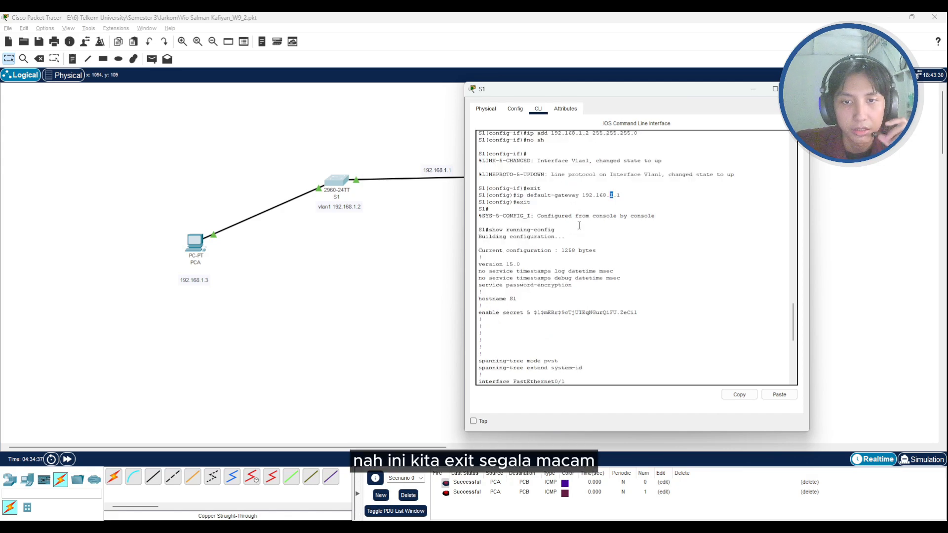
scroll(605, 271, down, 2)
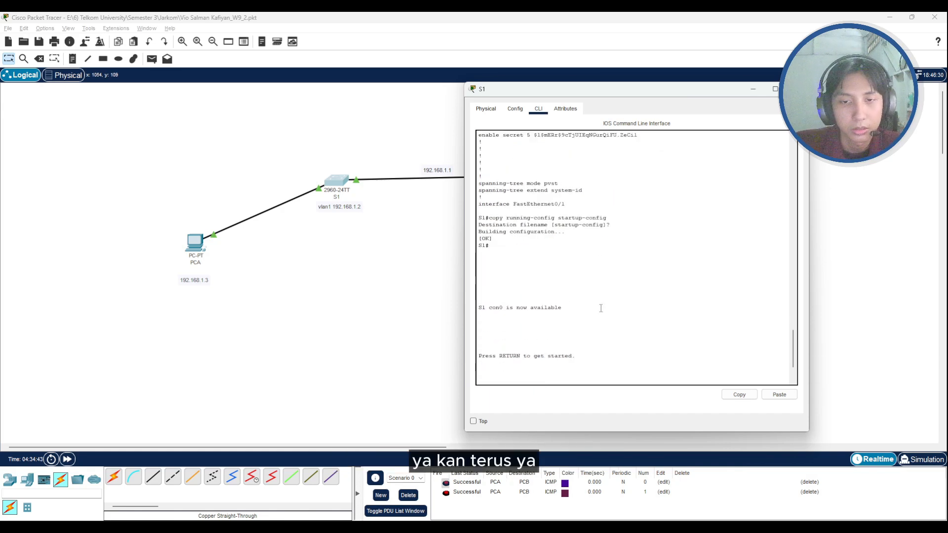
scroll(601, 308, down, 4)
scroll(600, 308, up, 15)
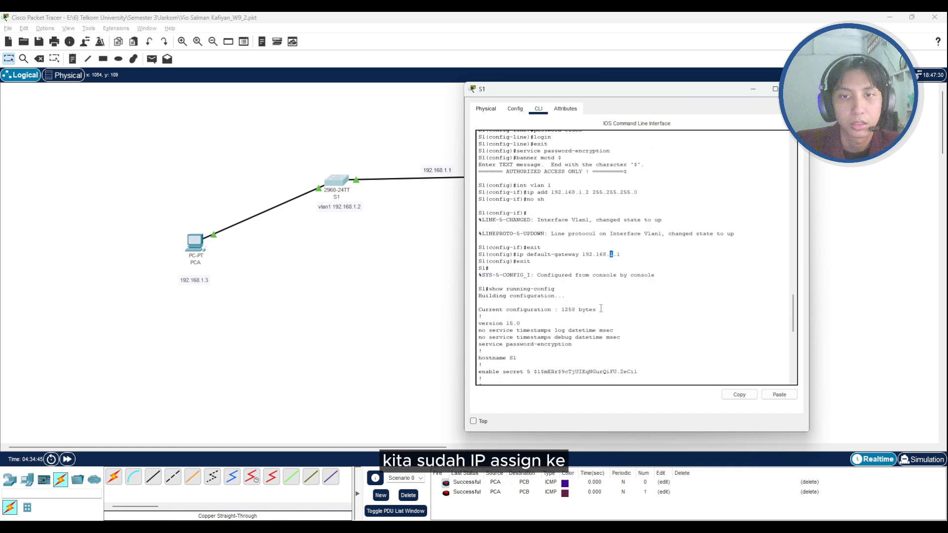
scroll(601, 308, down, 2)
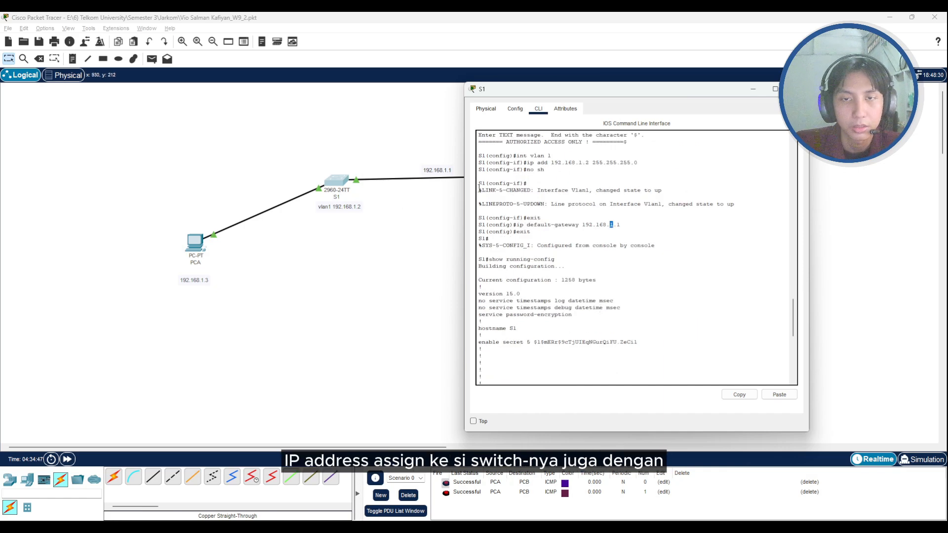
drag(597, 88, 531, 97)
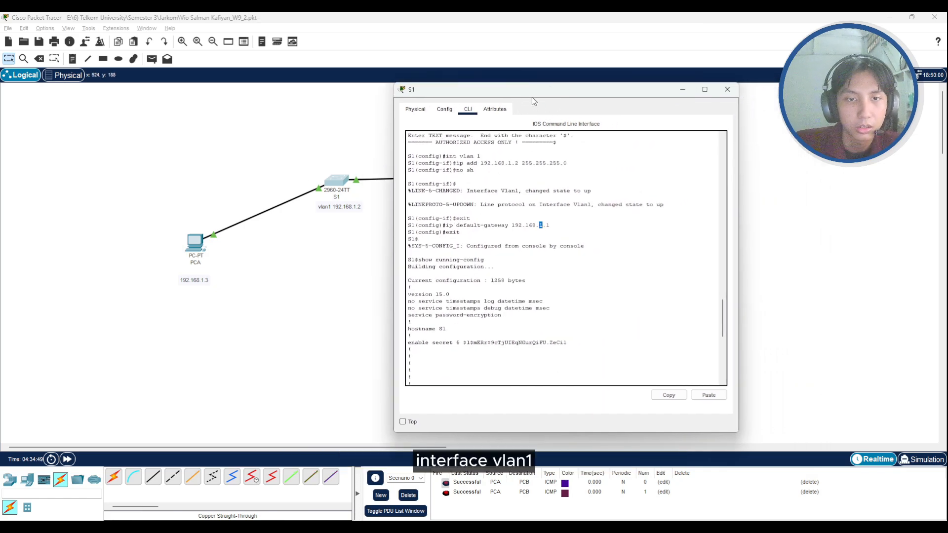
- Open R1's command line and review the ip domain-name and crypto key generate rsa commands, including the 1024-bit modulus
click(683, 91)
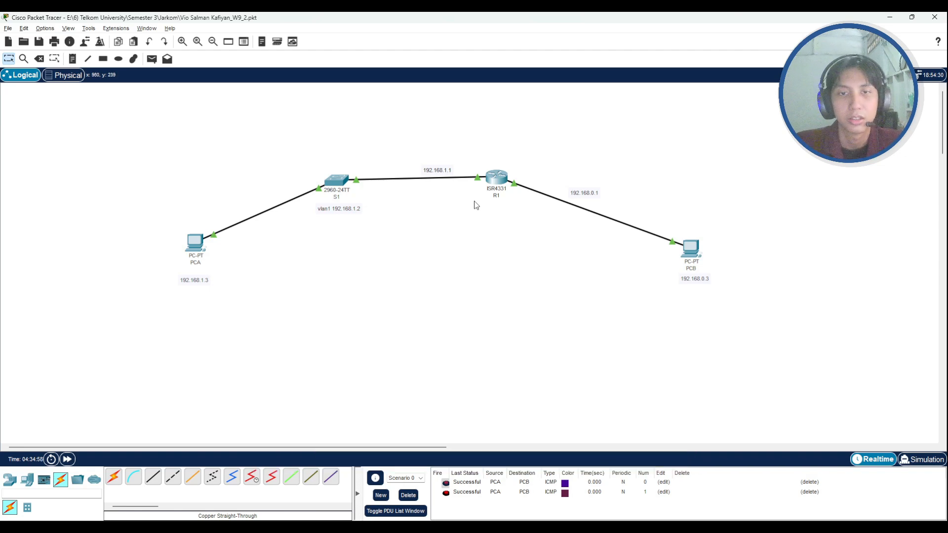
mouse_move(489, 195)
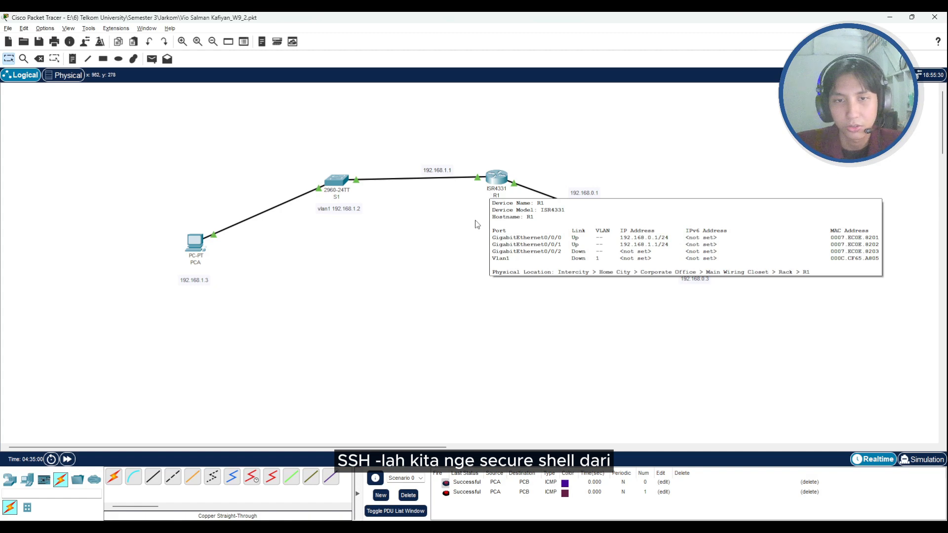
click(498, 180)
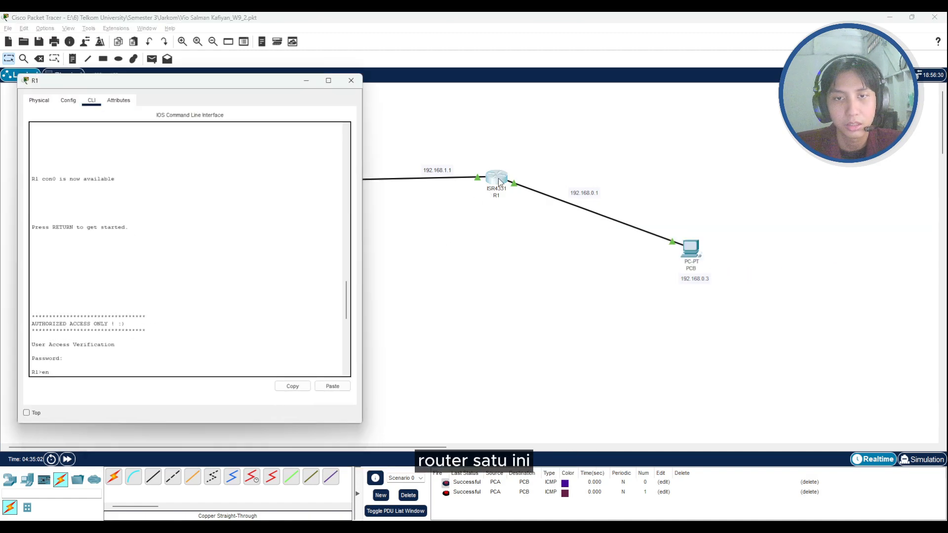
scroll(155, 225, down, 8)
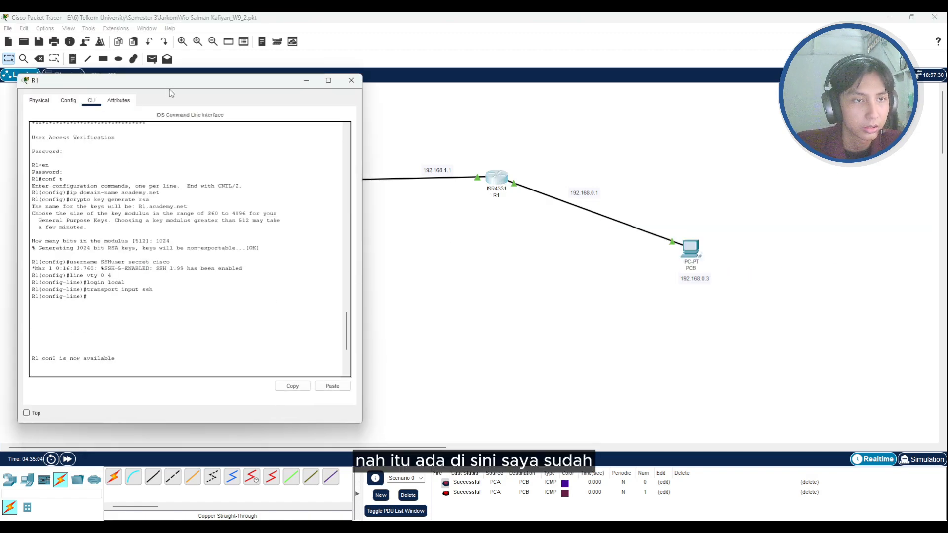
drag(170, 90, 316, 79)
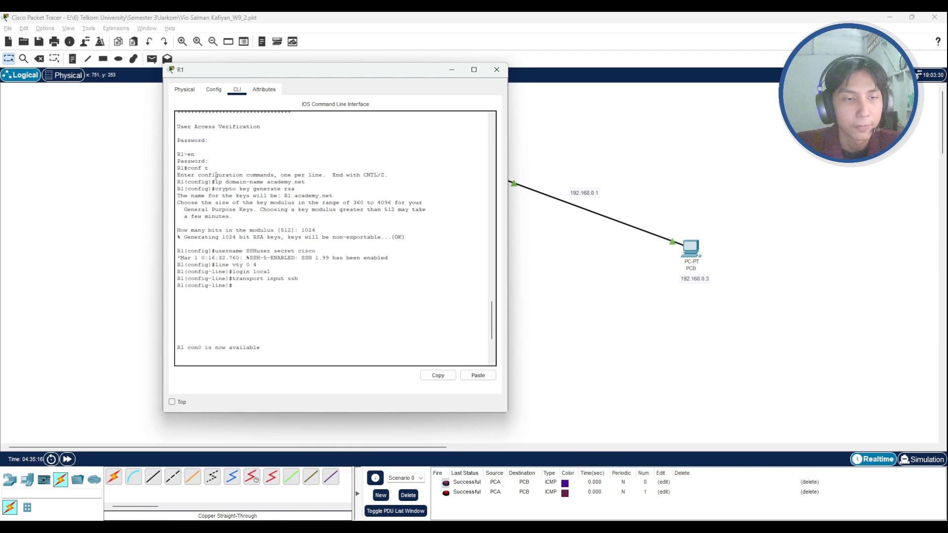
drag(218, 182, 260, 194)
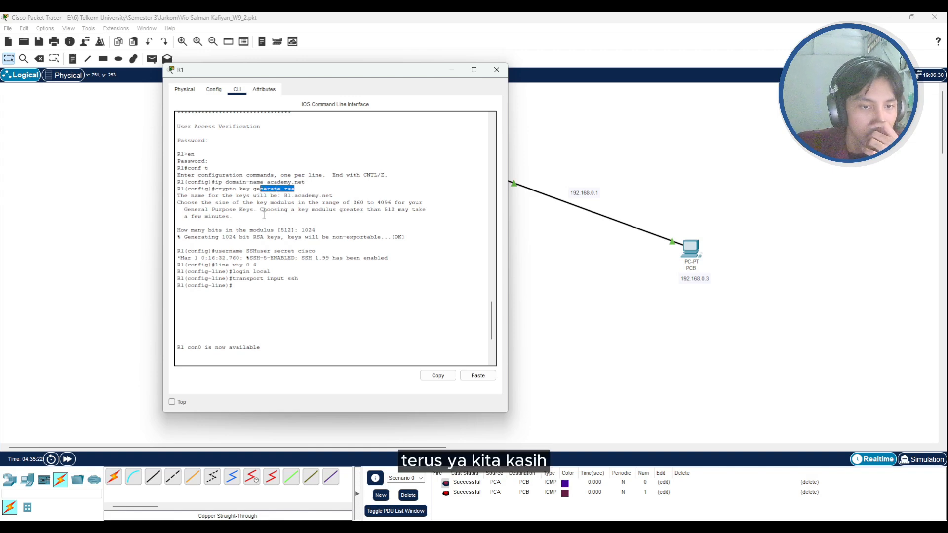
drag(306, 230, 316, 230)
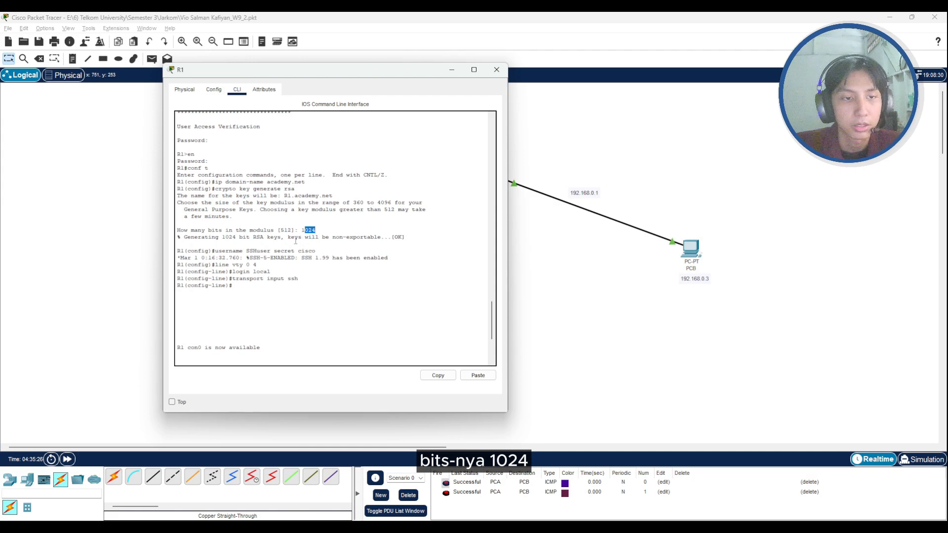
- Review R1's SSH username, line vty 0 4, login local and transport input ssh commands, and minimize R1's window
drag(212, 251, 244, 253)
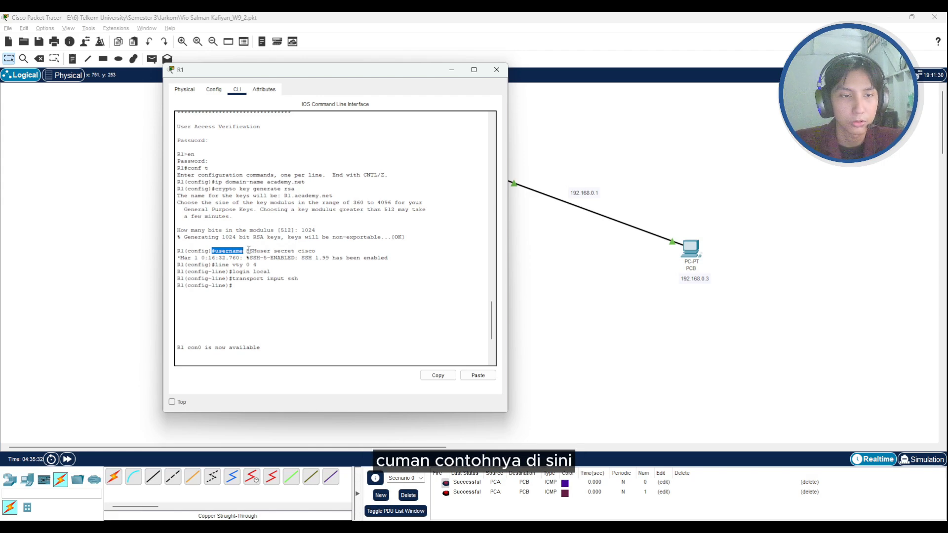
drag(246, 251, 323, 254)
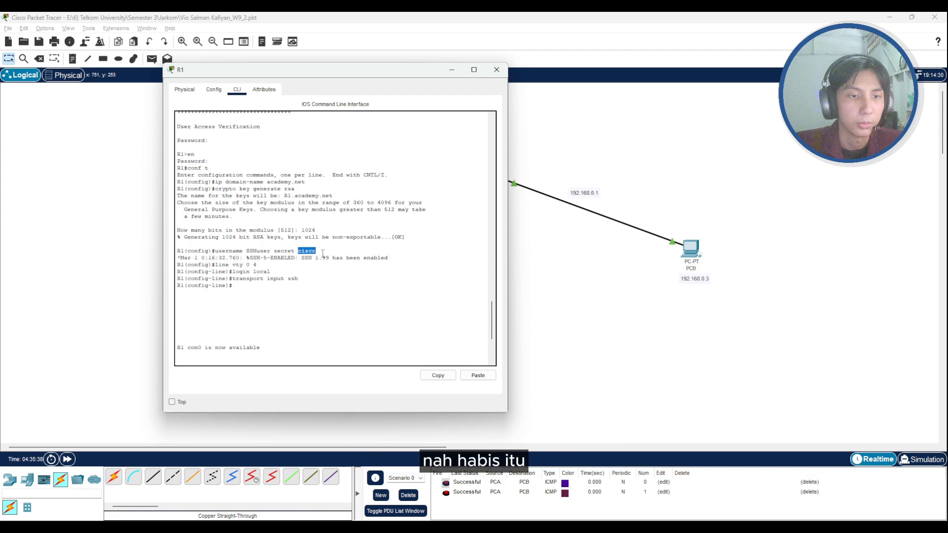
click(273, 273)
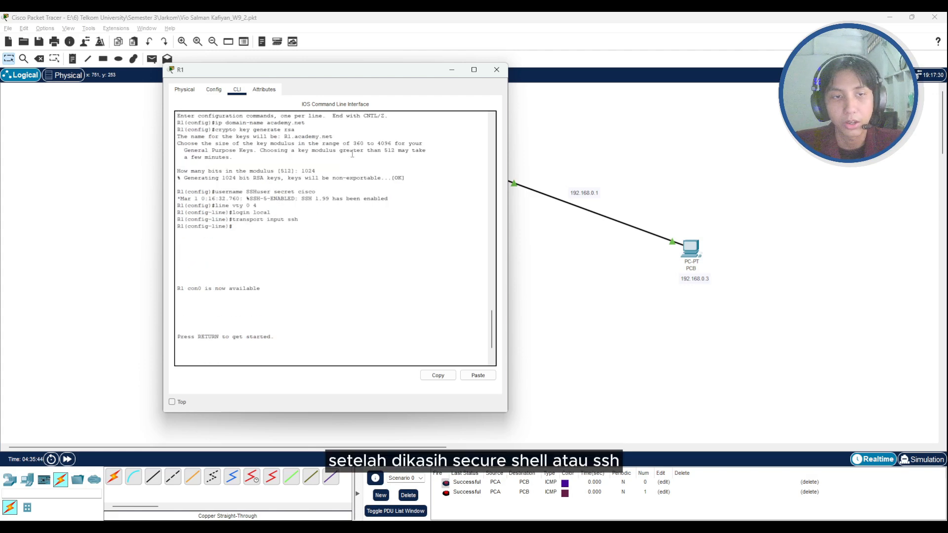
click(454, 71)
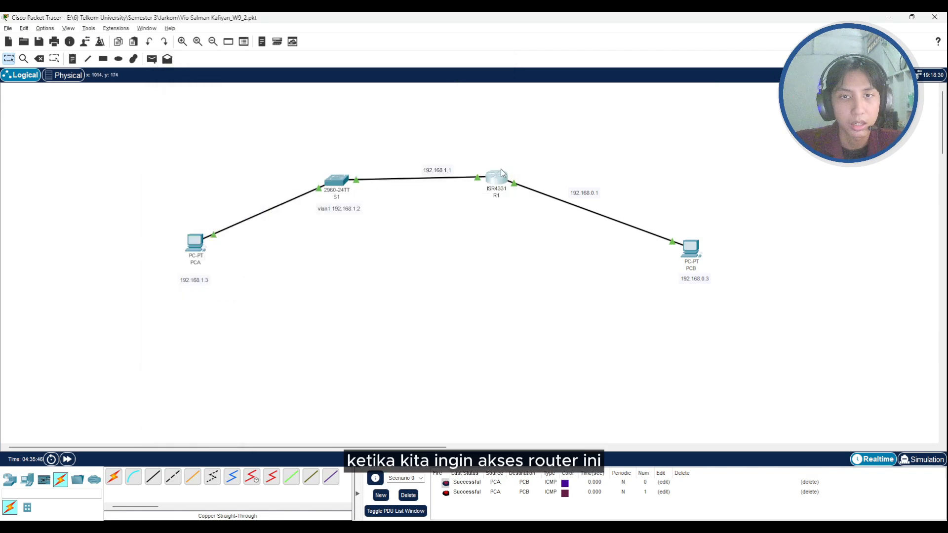
- Log in to R1 from PCA's Command Prompt with ssh -l SSHuser 192.168.1.1, entering the account password
drag(501, 173, 493, 187)
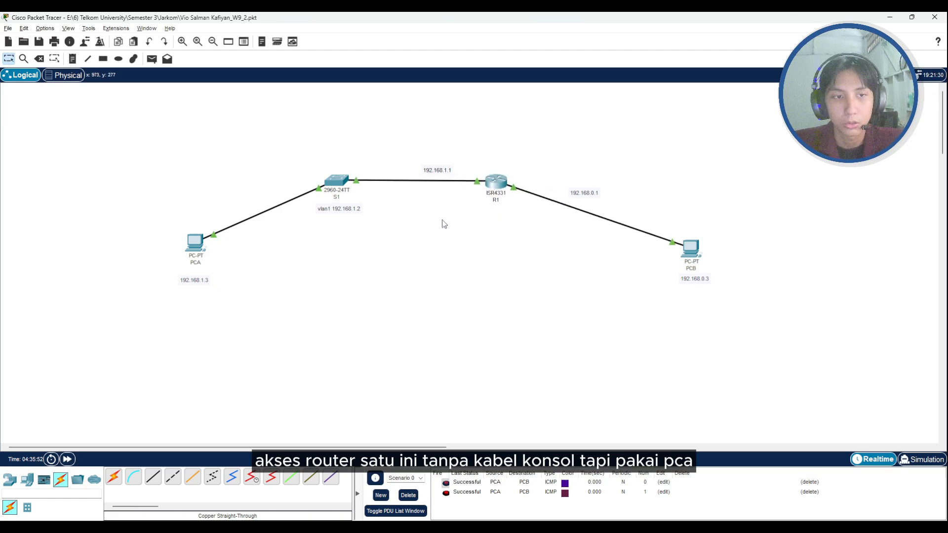
click(194, 245)
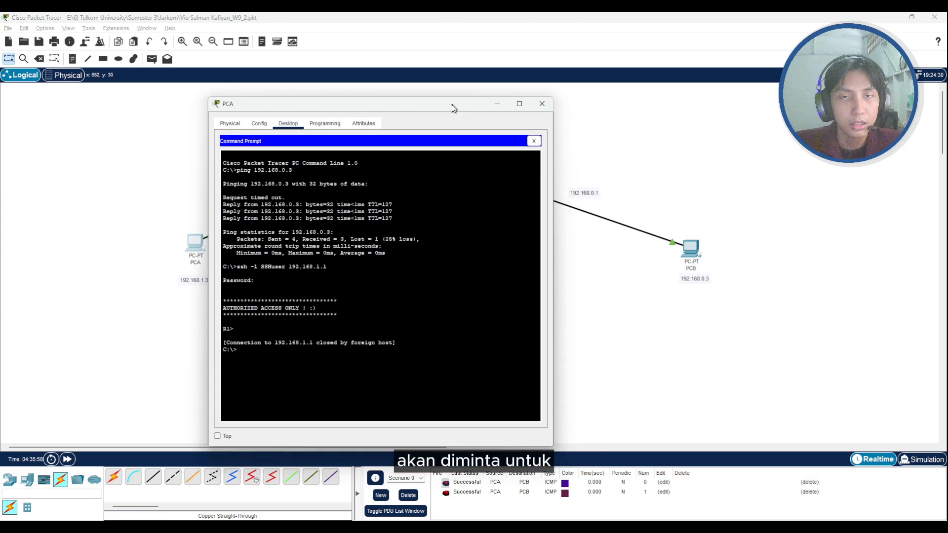
drag(457, 107, 417, 93)
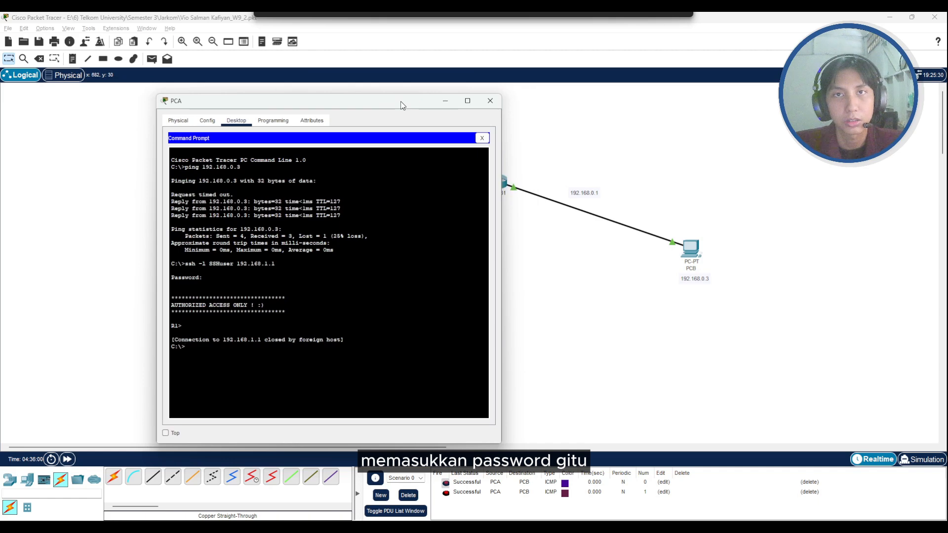
drag(400, 105, 407, 91)
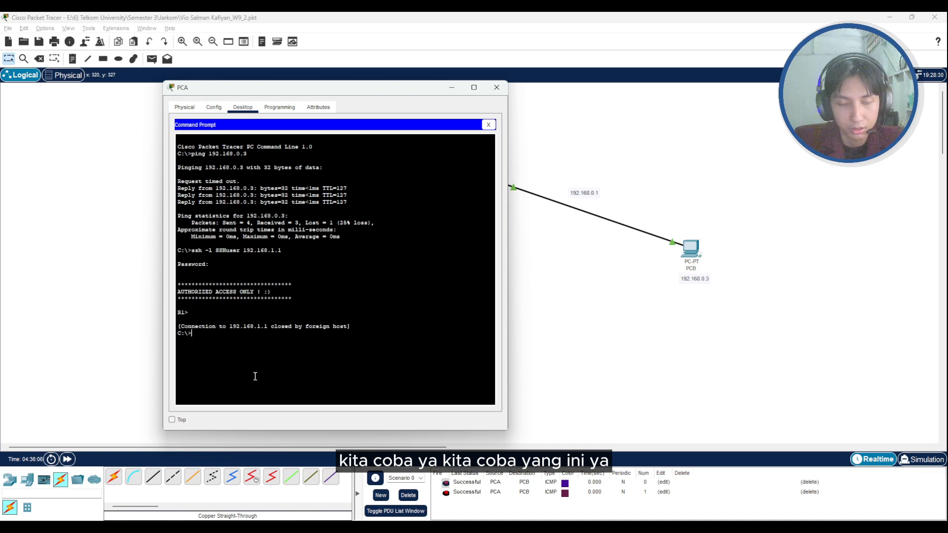
key(Up)
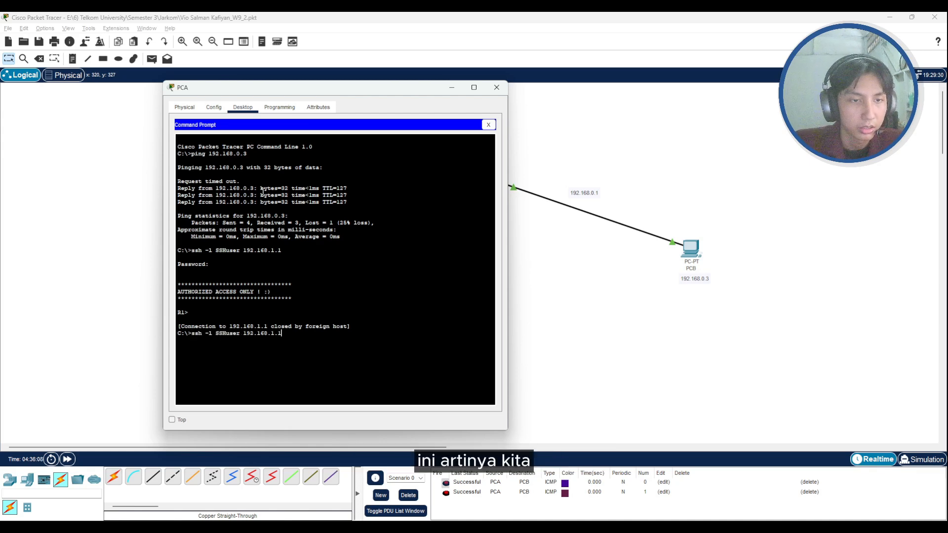
drag(331, 93, 167, 91)
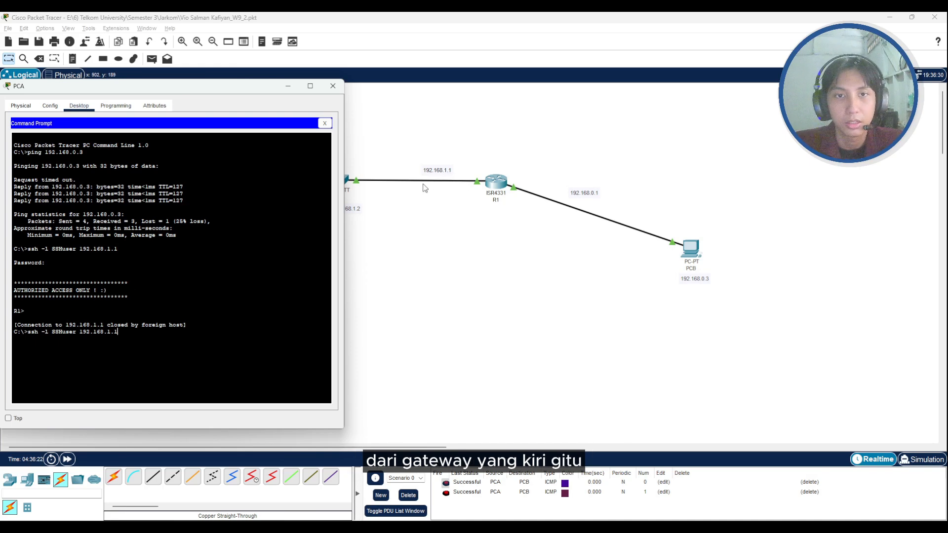
key(Return)
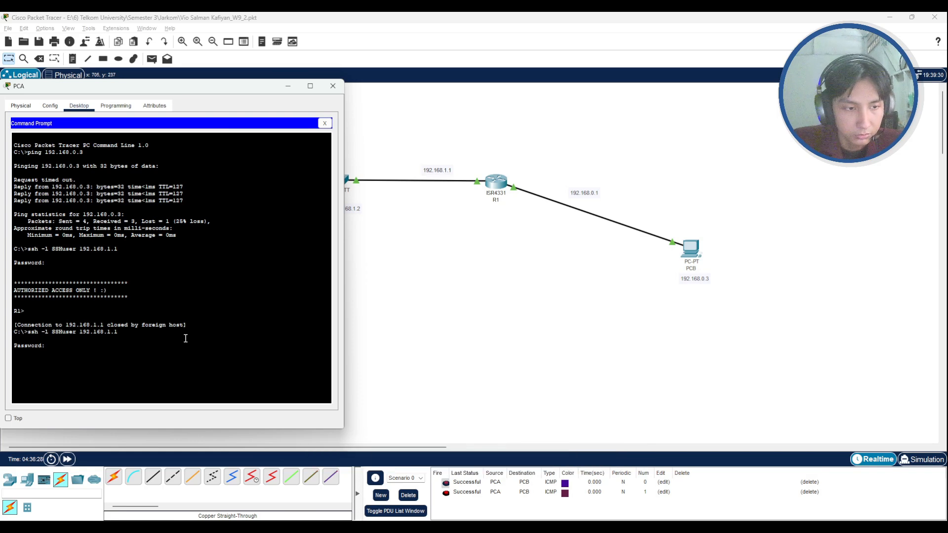
key(Return)
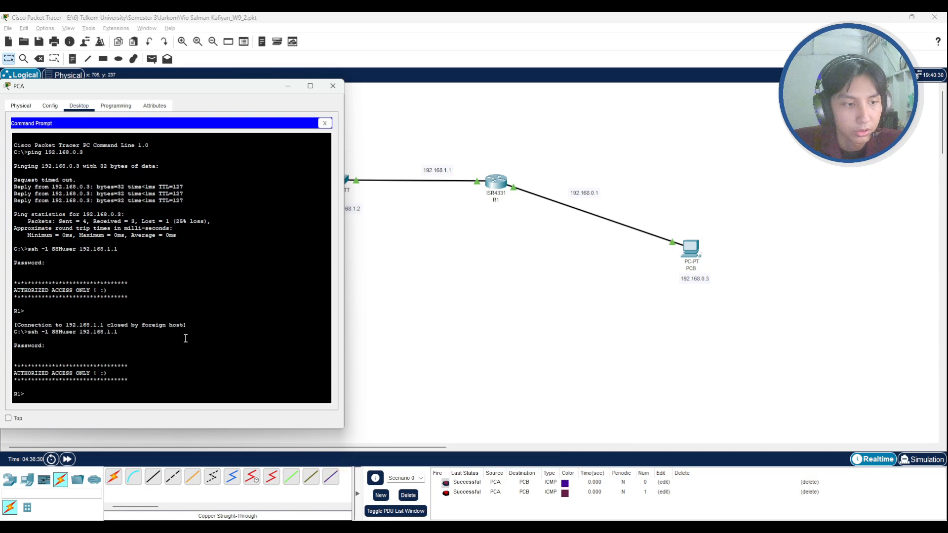
- Examine the R1 session in PCA's Command Prompt, and bring the network topology back to the front
drag(197, 86, 230, 76)
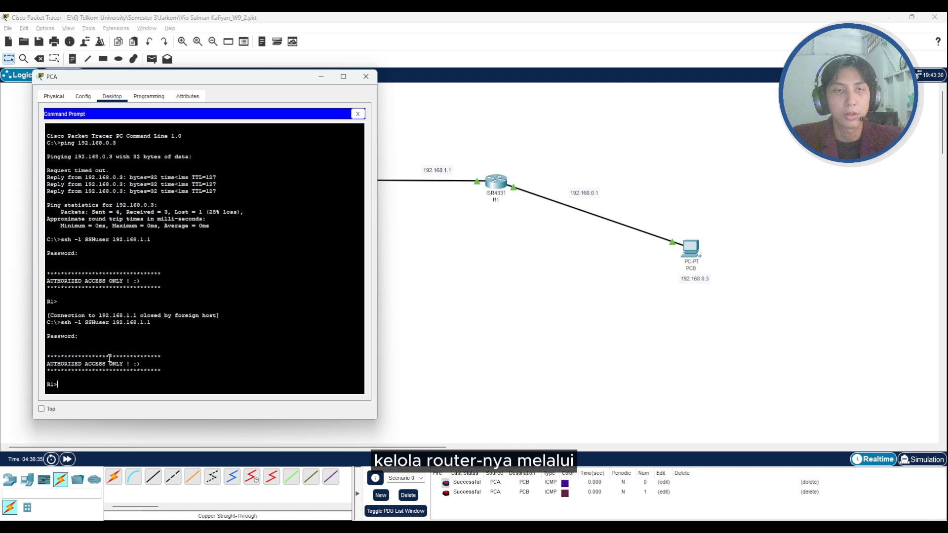
drag(228, 79, 240, 99)
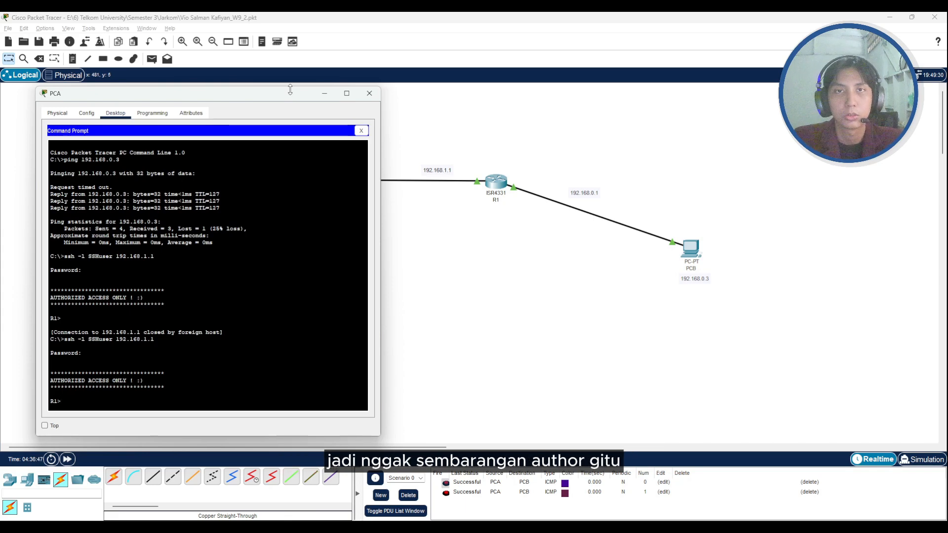
key(alt+Tab)
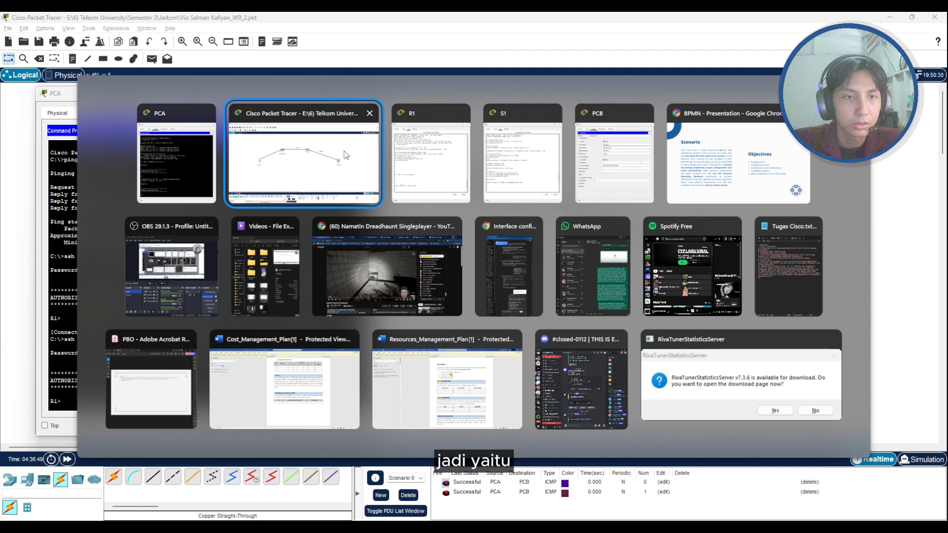
click(345, 155)
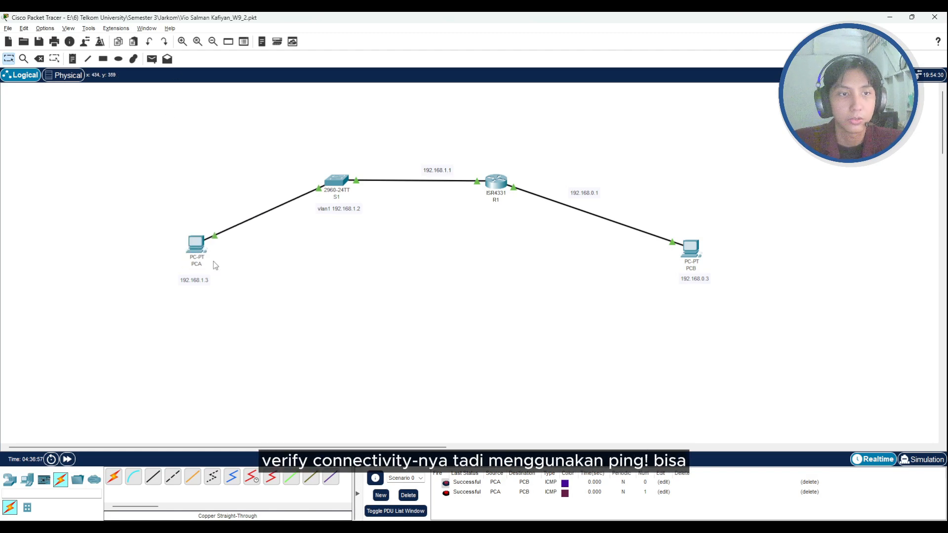
- Put PCA's window away and send a simple PDU from PCA to PCB to test connectivity
click(197, 252)
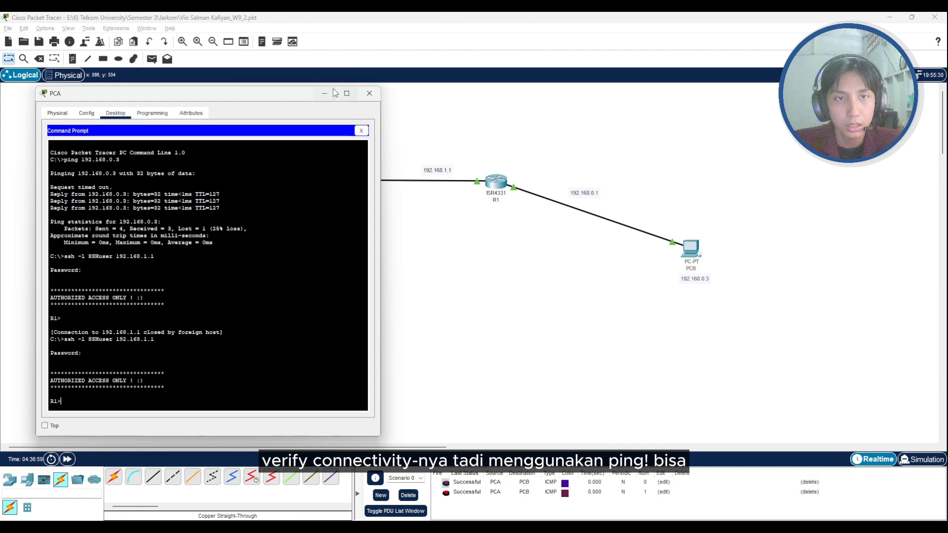
click(386, 88)
click(151, 59)
click(198, 245)
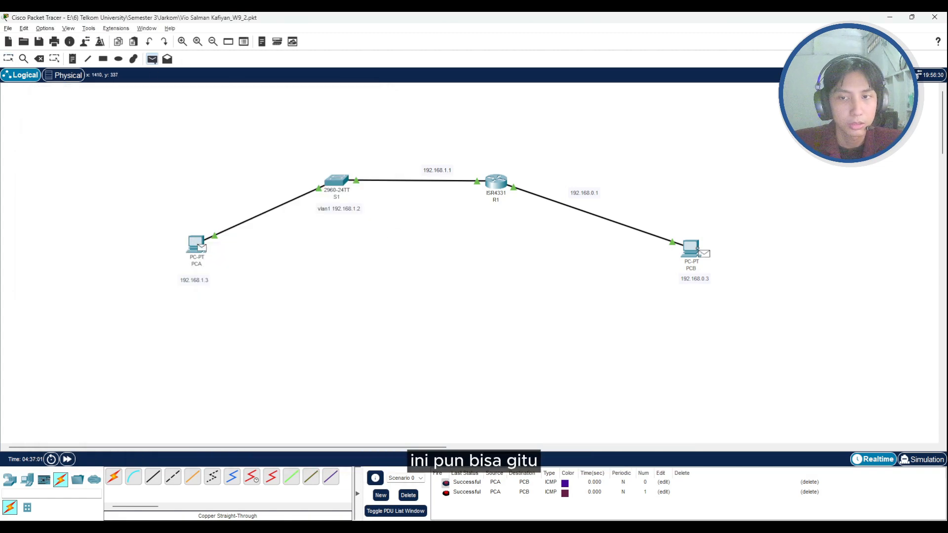
click(698, 248)
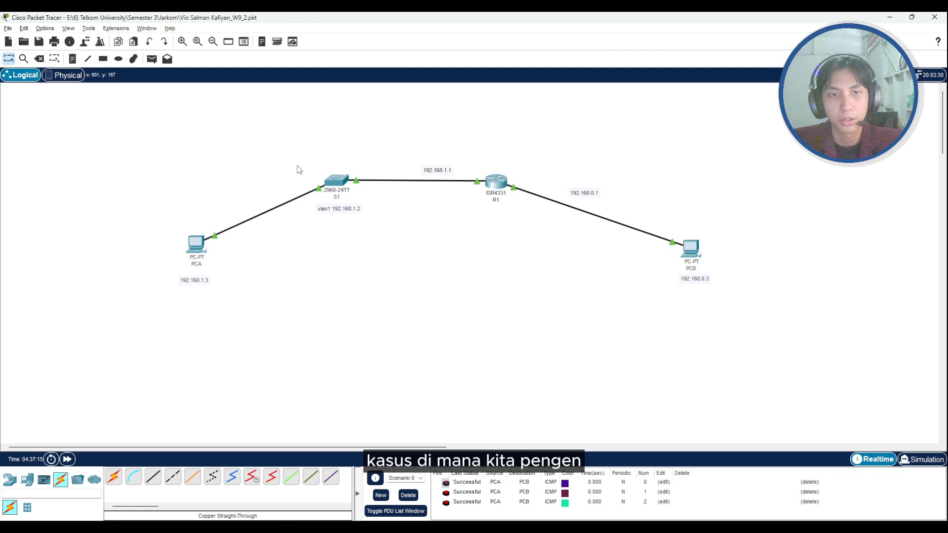
drag(497, 185, 495, 184)
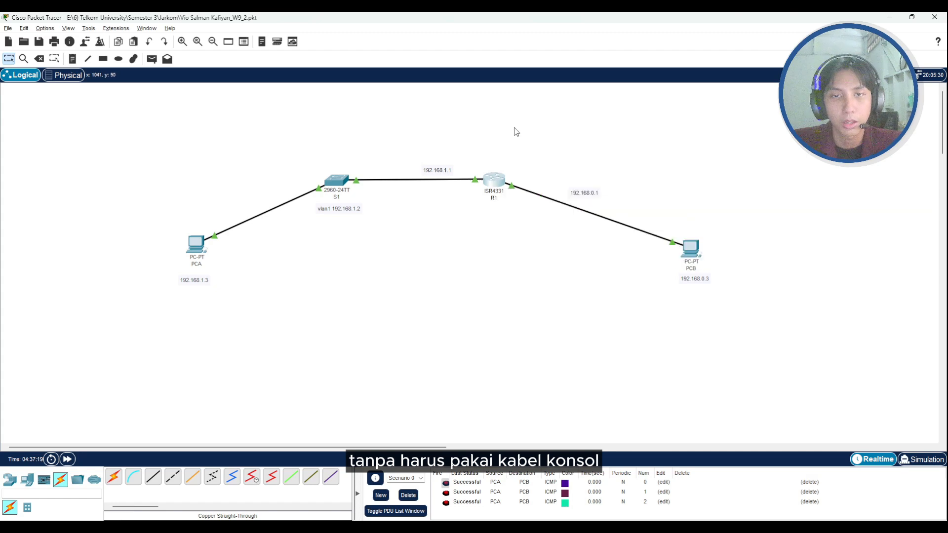
mouse_move(499, 181)
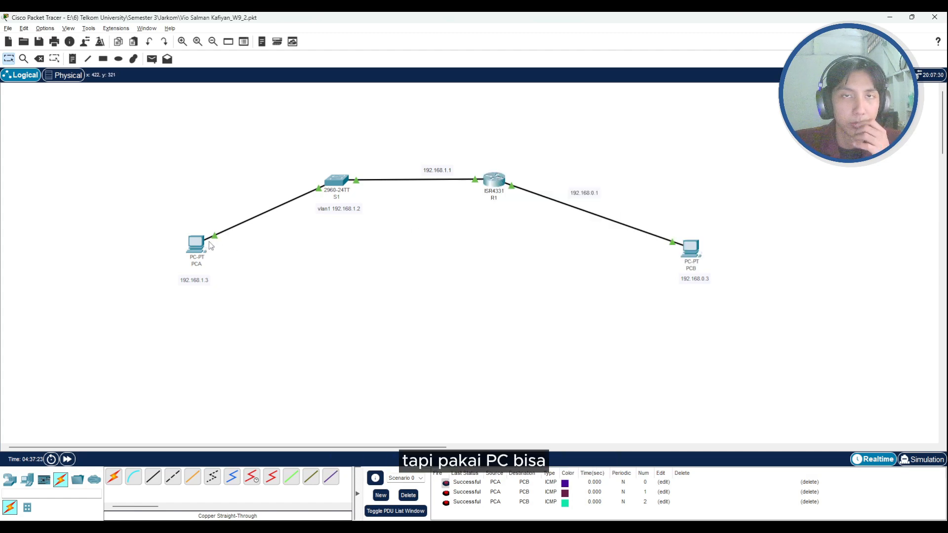
mouse_move(213, 251)
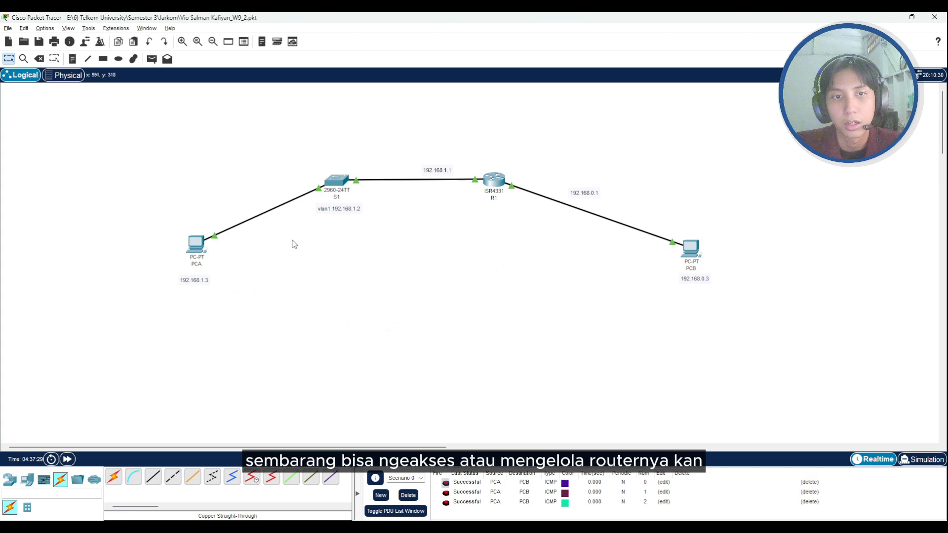
mouse_move(502, 187)
mouse_down()
mouse_move(494, 183)
mouse_move(504, 183)
mouse_up()
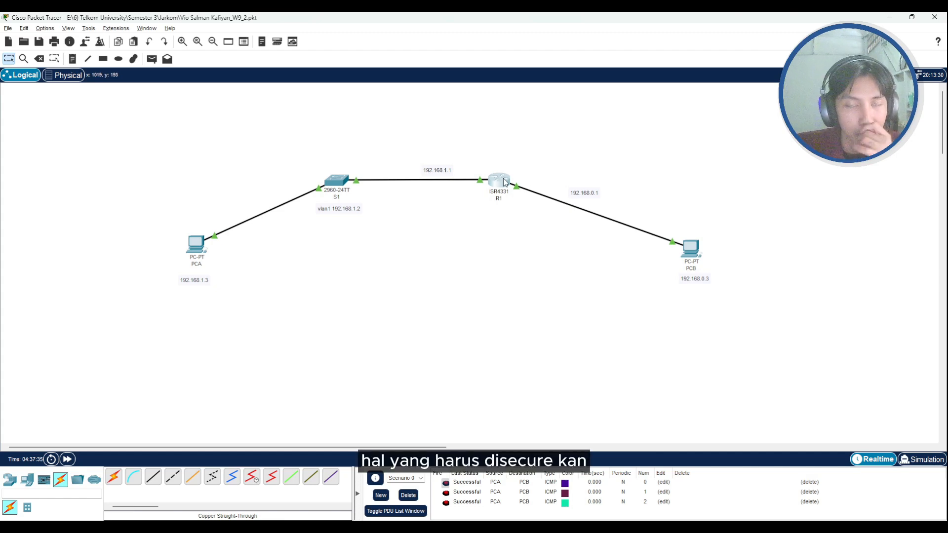